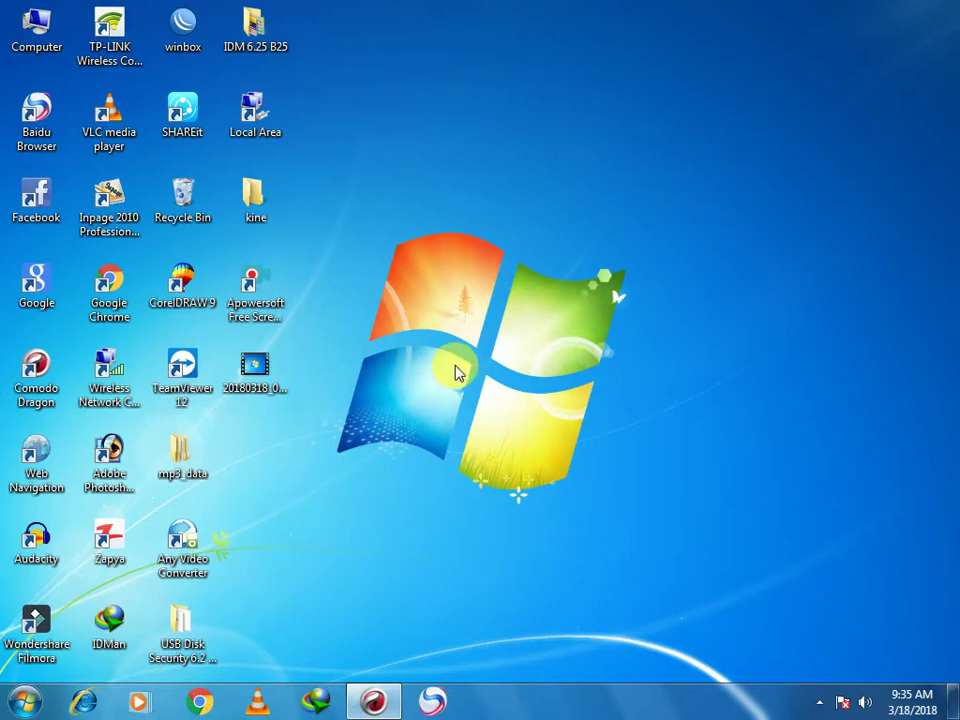
Restore the Comodo Dragon browser and switch to its FVD Speed Dial tab
left_click(372, 700)
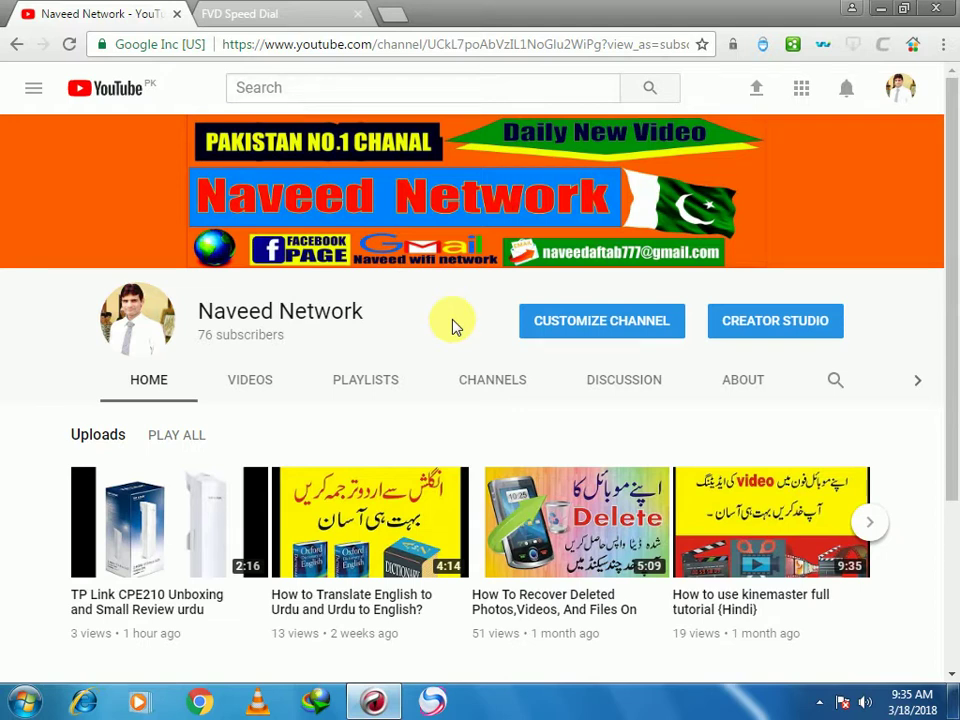
left_click(294, 22)
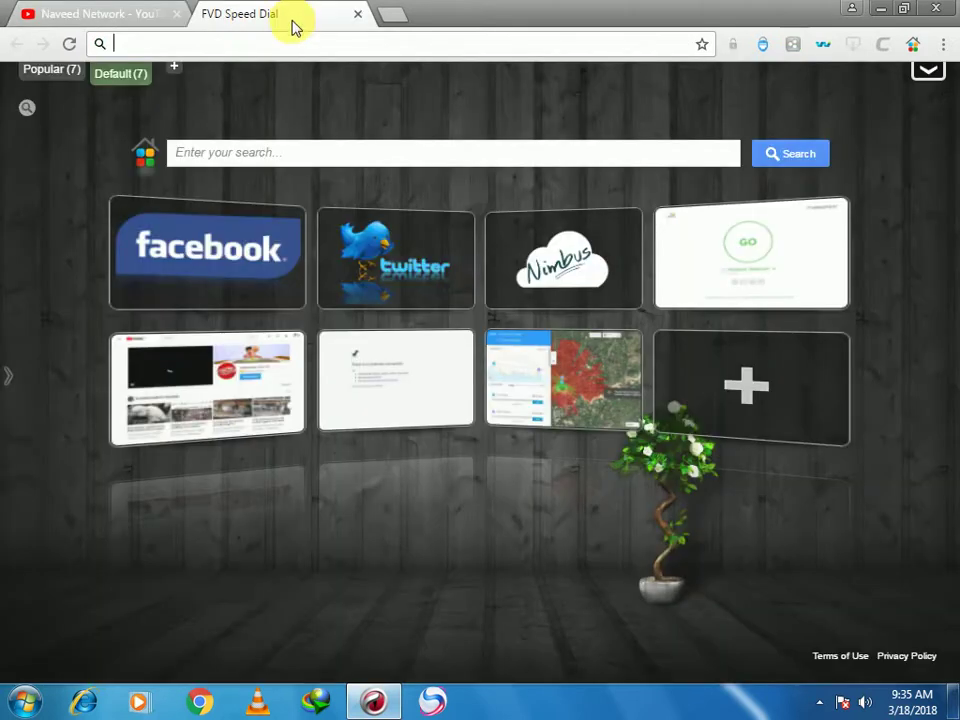
Give the Local Area Connection static IPv4 192.168.0.100 with subnet mask 255.255.255.0
left_click(873, 9)
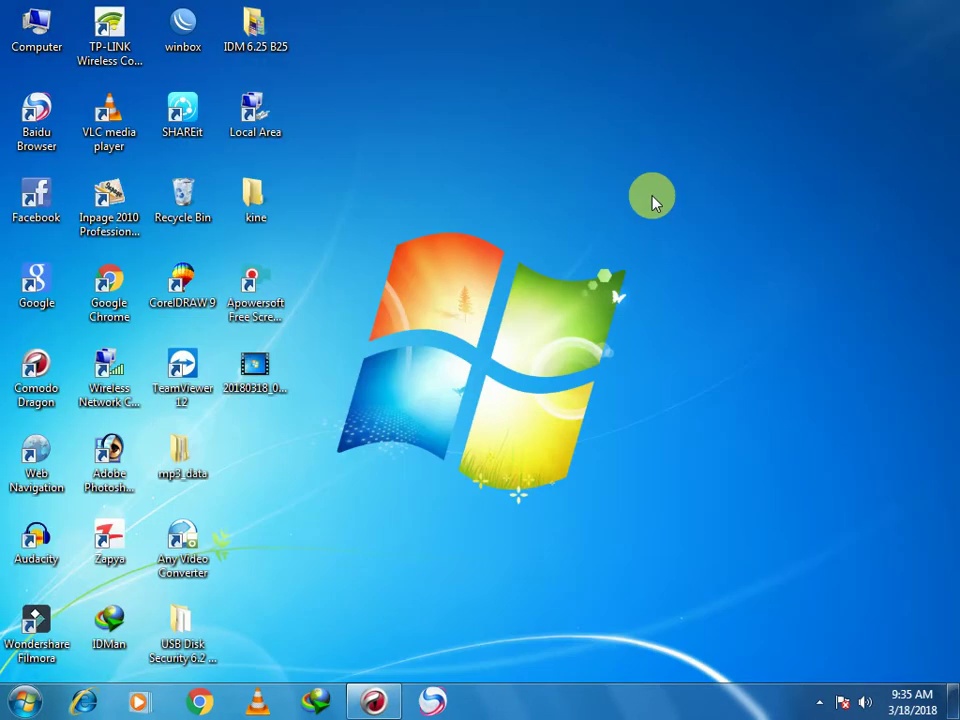
double_click(254, 117)
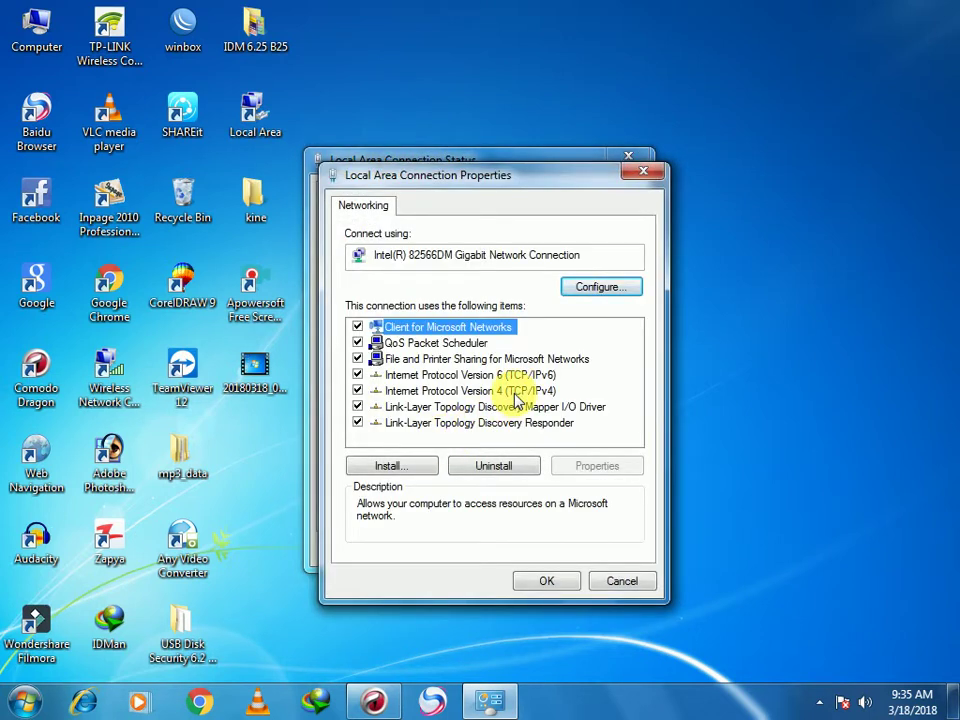
double_click(517, 400)
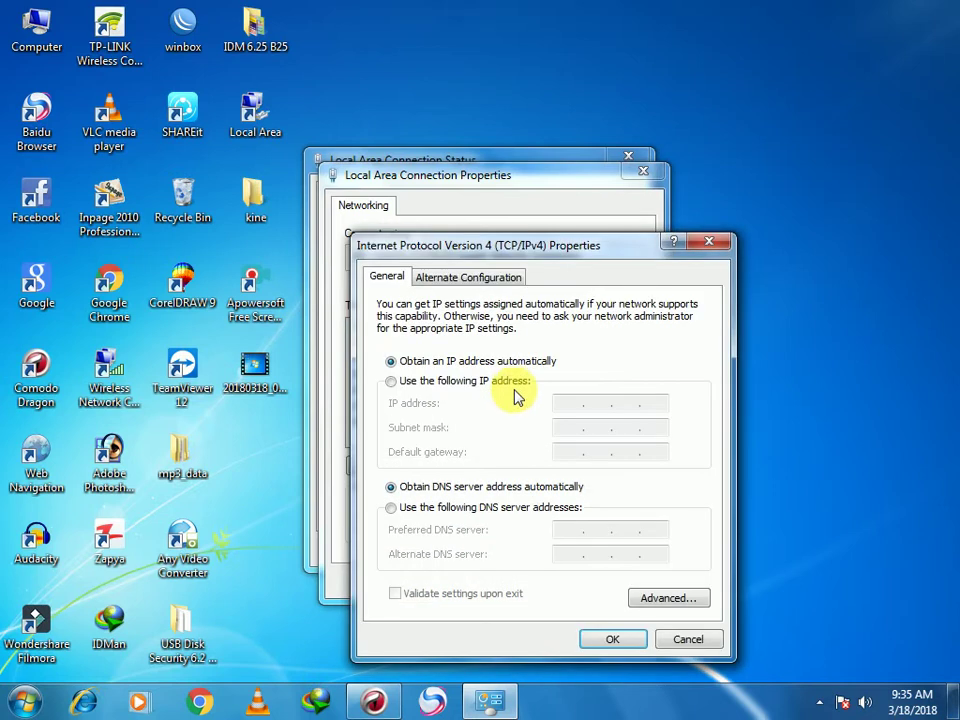
left_click(515, 383)
left_click(583, 404)
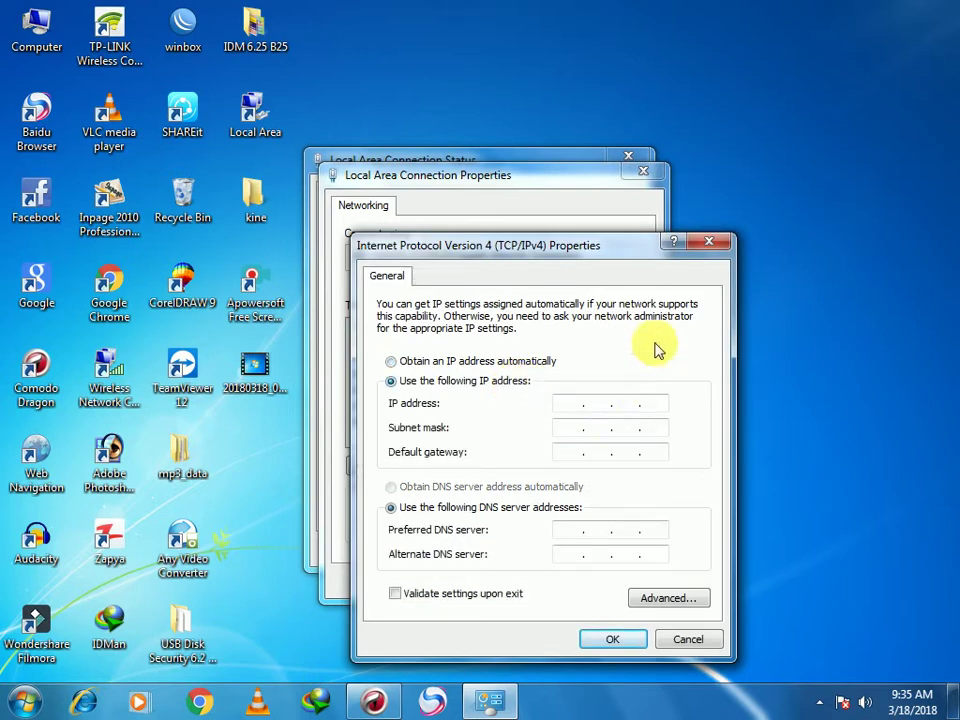
type("19")
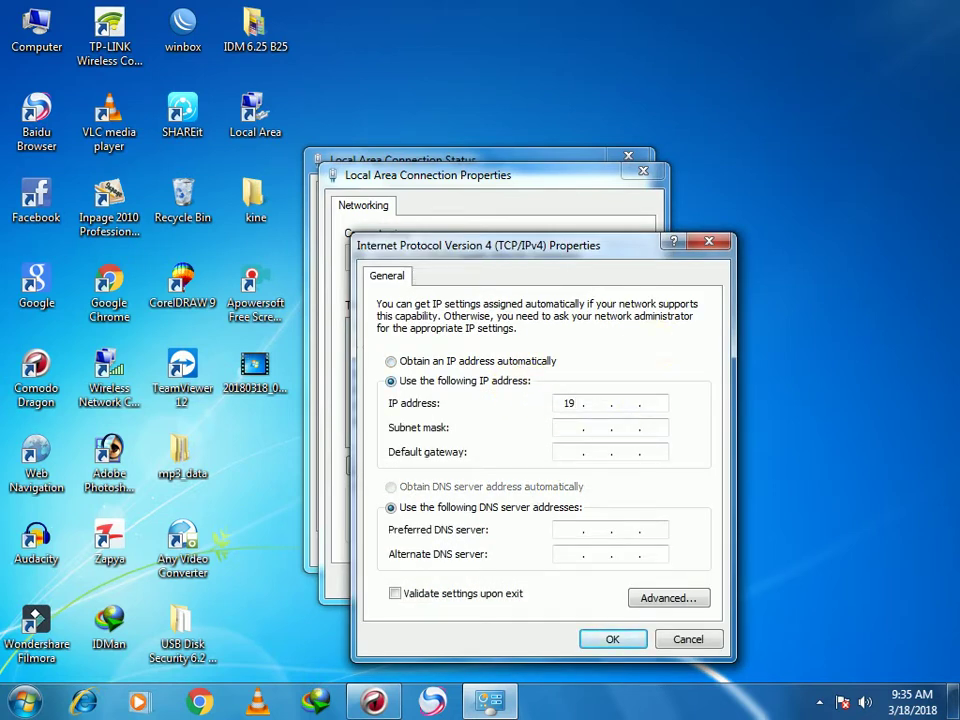
type("2 . 168 . 0 . 100")
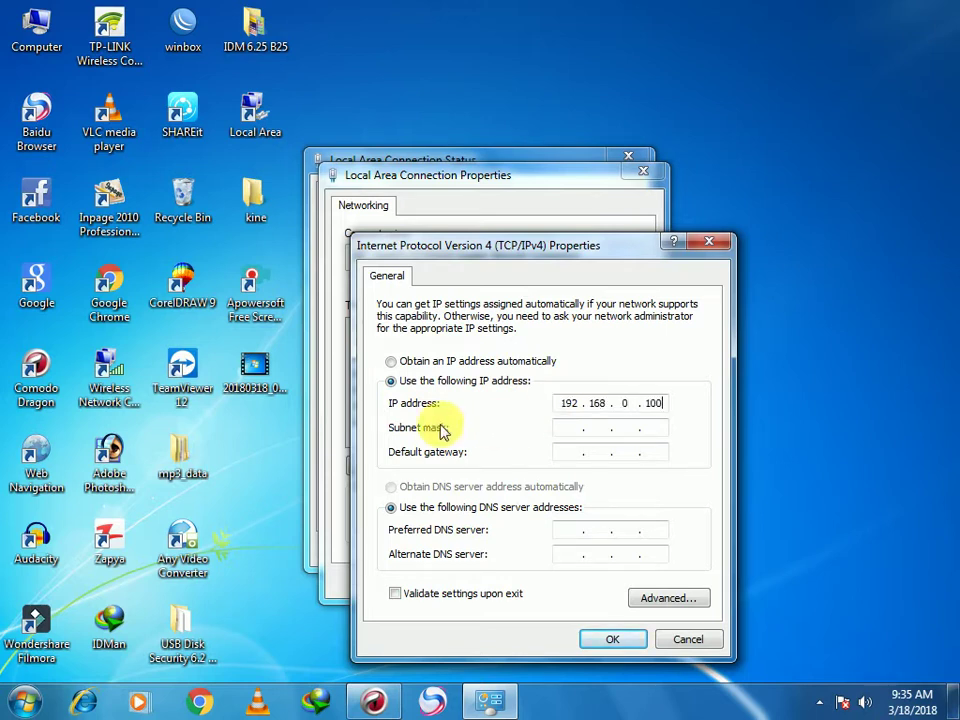
left_click(563, 428)
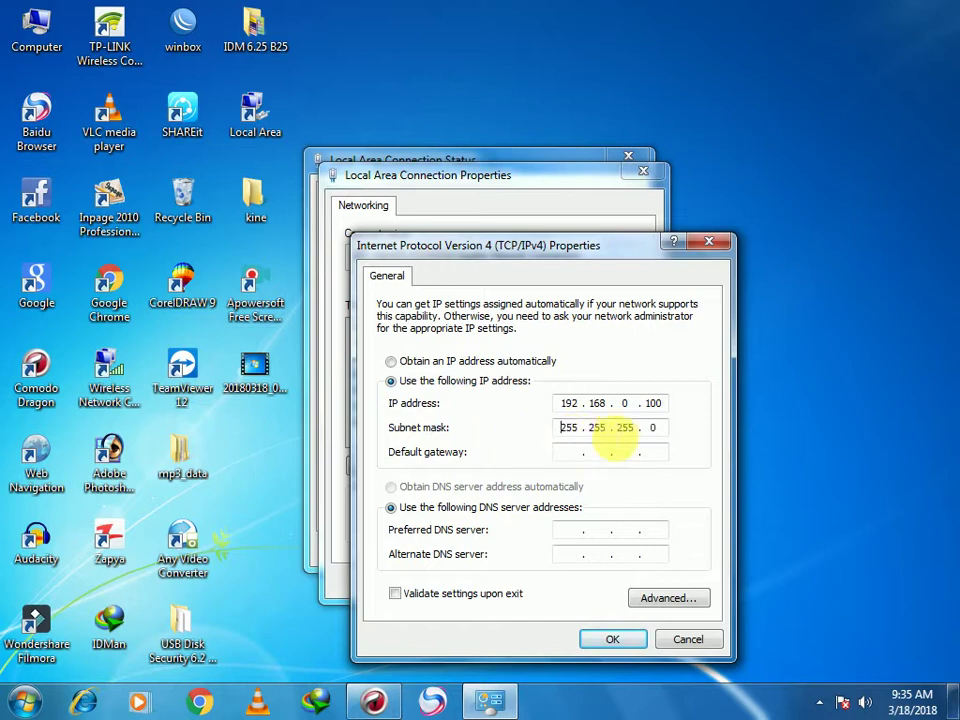
Save the IPv4 and connection properties, then bring the browser back
left_click(606, 637)
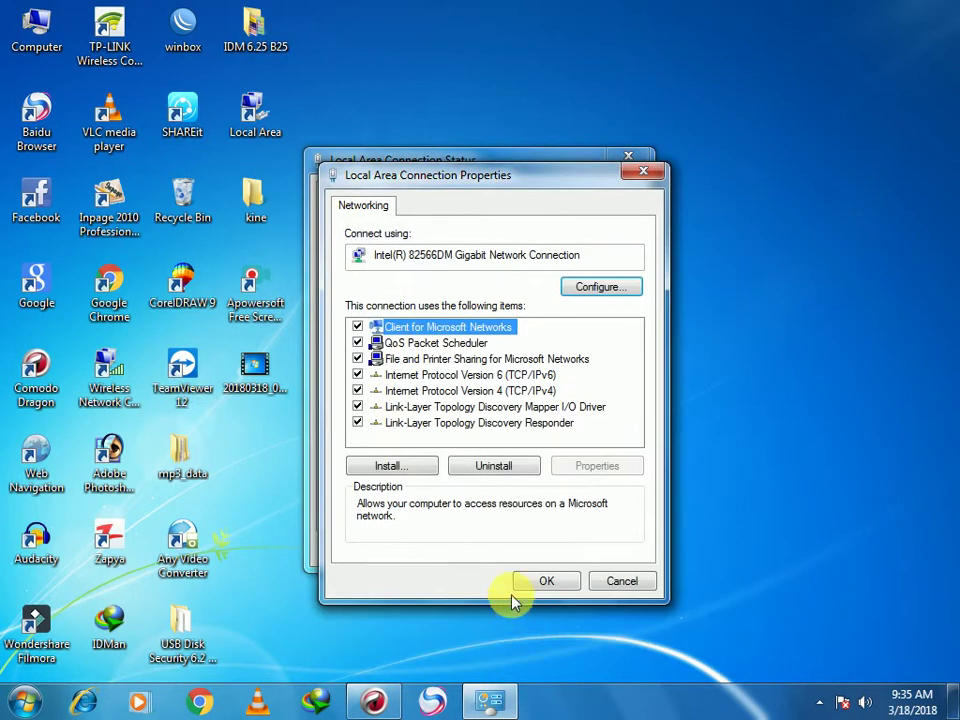
left_click(545, 588)
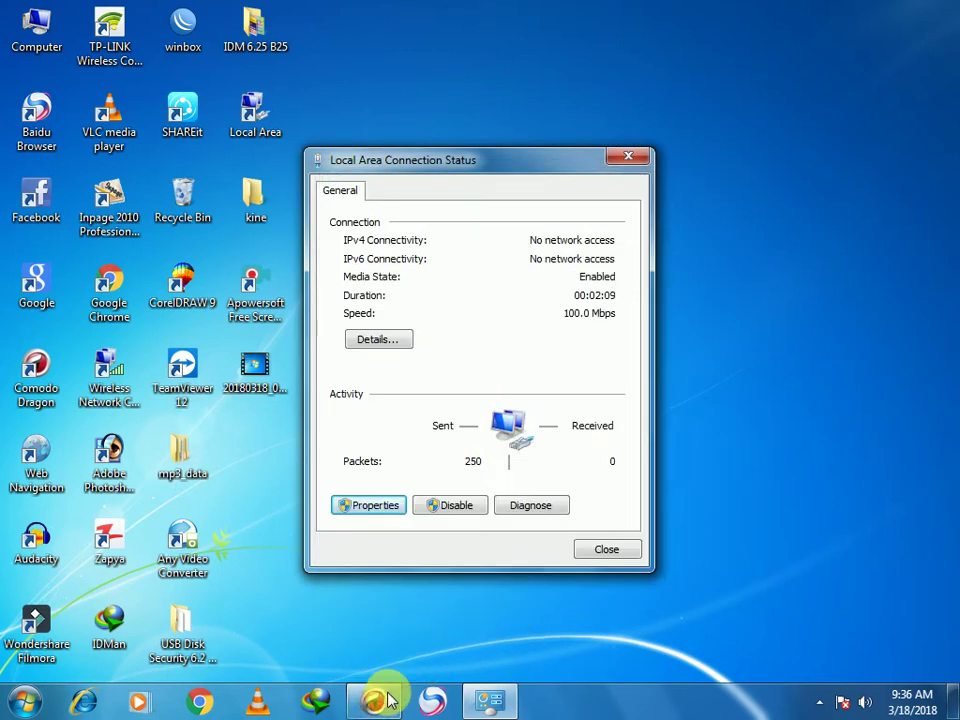
mouse_move(374, 703)
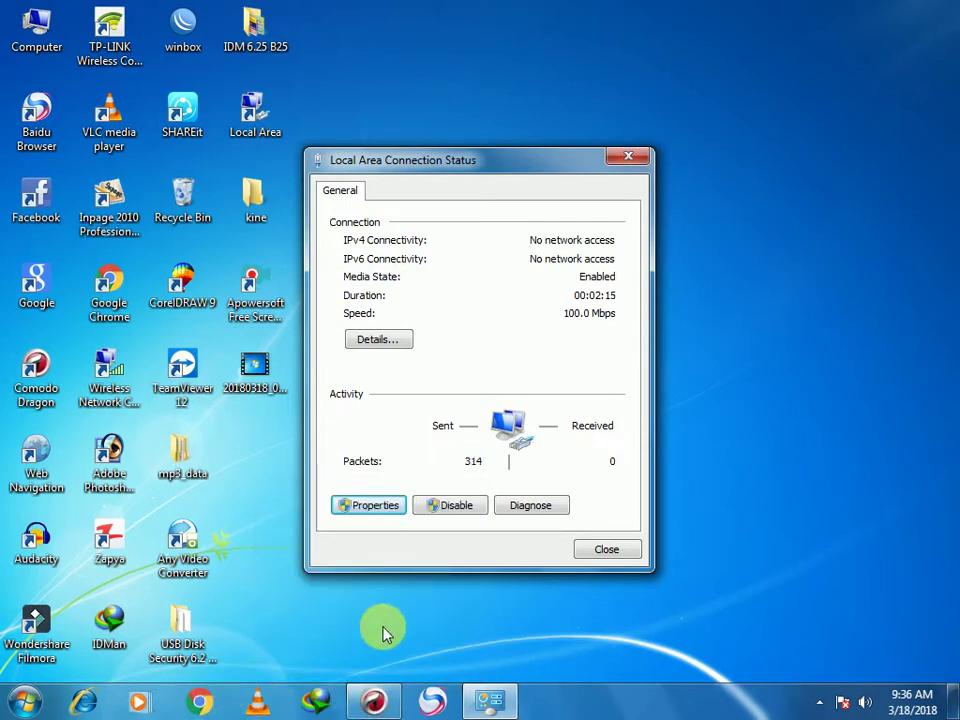
left_click(373, 701)
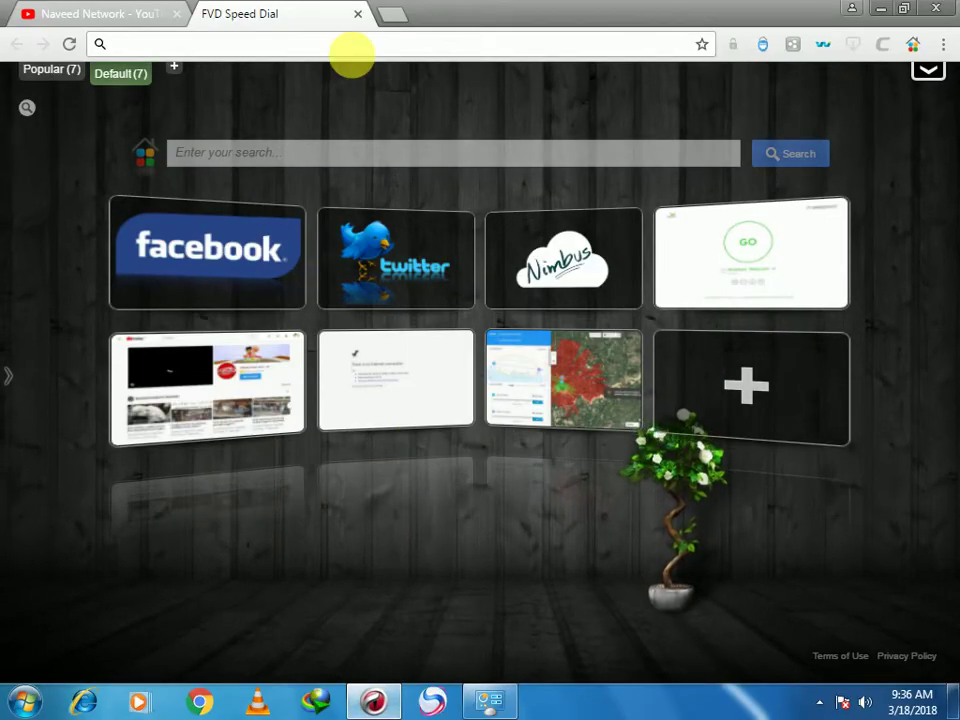
Go to 192.168.0.254 in the browser to reach the CPE210 login page
left_click(372, 47)
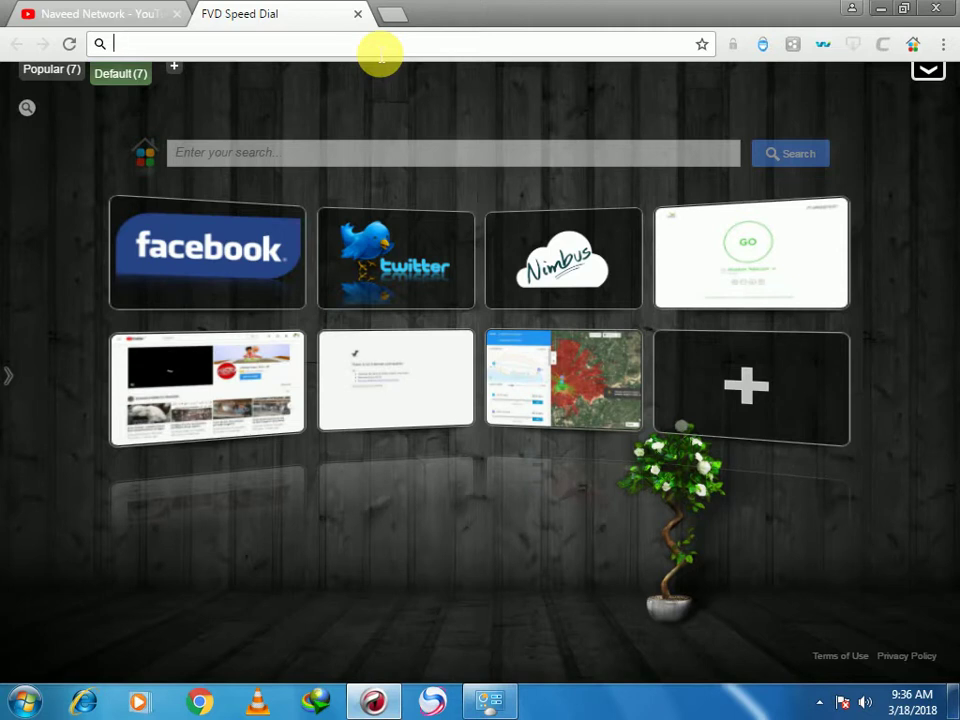
type("192.1")
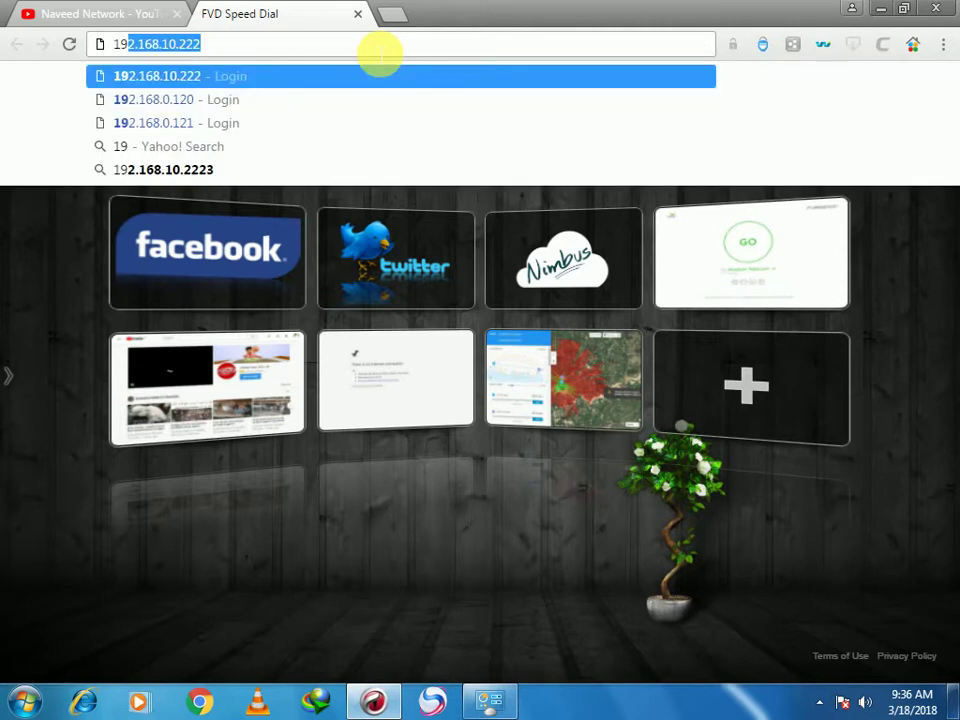
type("68.")
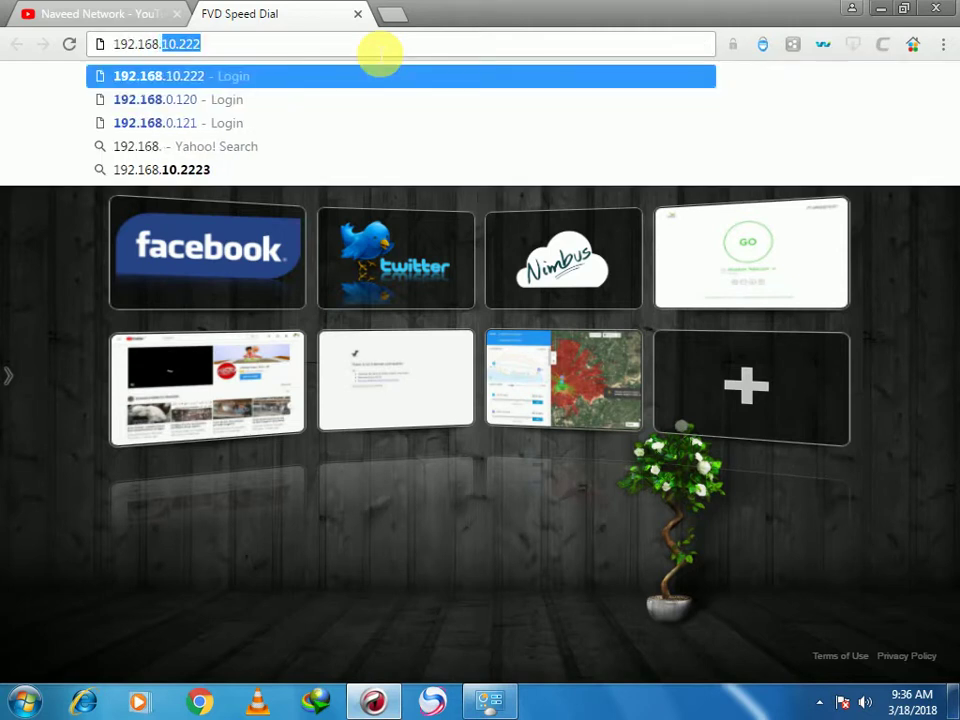
type("0.254")
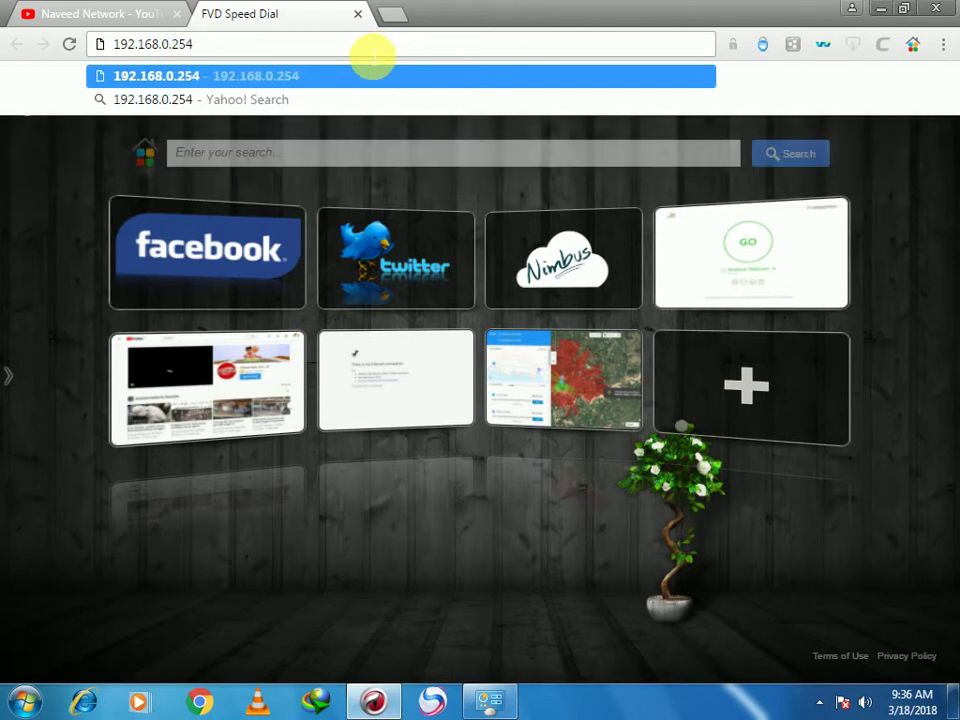
key("Return")
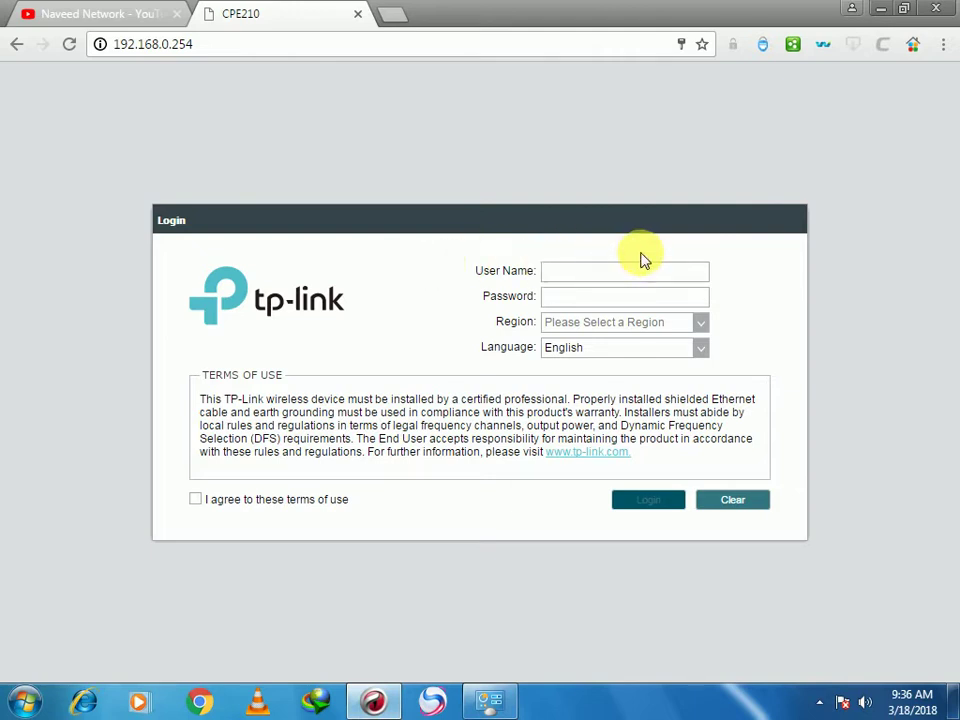
Log in with the administrator user name and password, region Australia, terms accepted
type("admin")
left_click(653, 298)
type("admin")
left_click(694, 327)
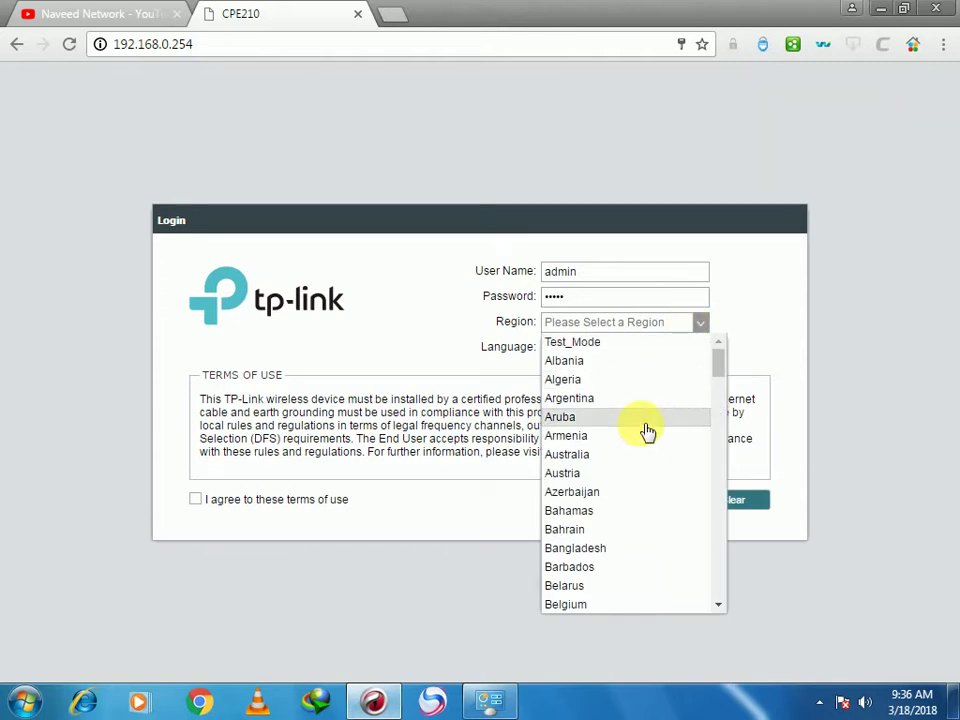
left_click(622, 455)
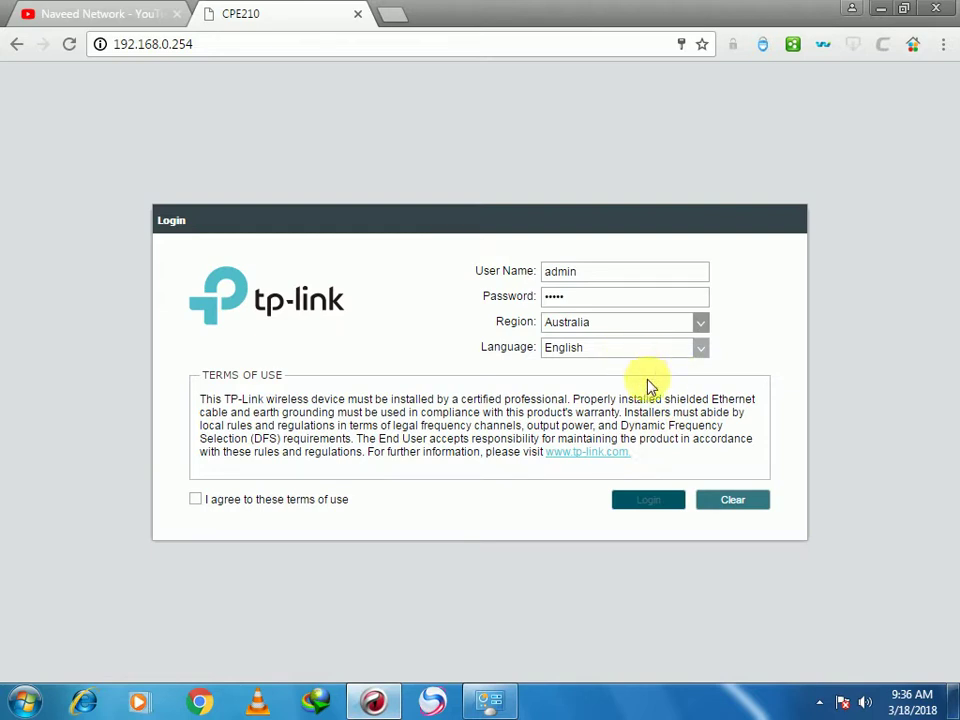
left_click(196, 502)
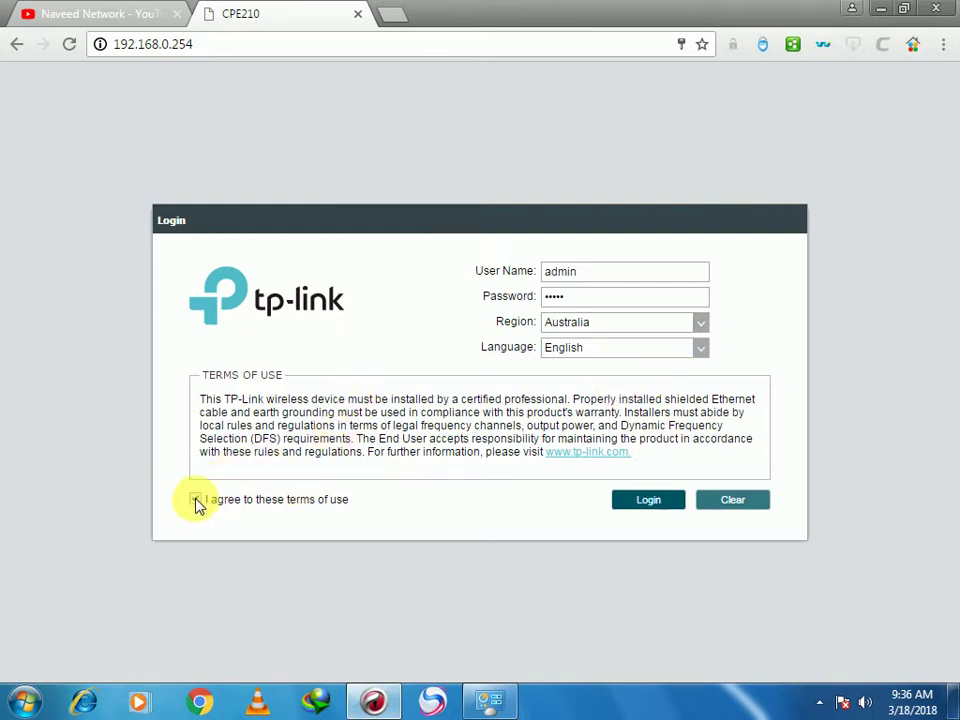
left_click(640, 500)
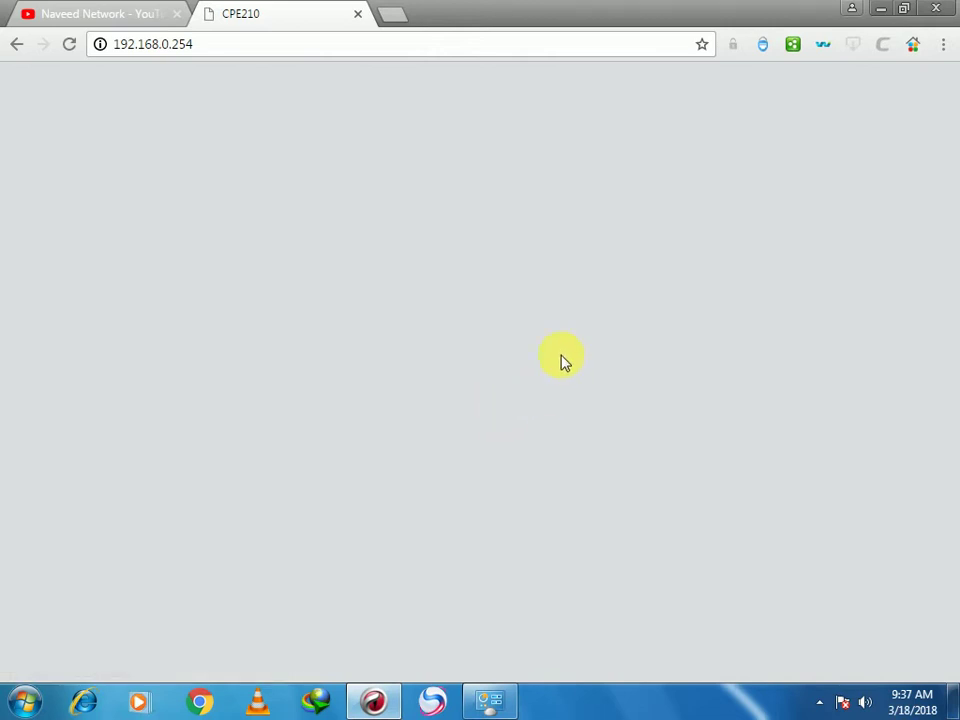
left_click(818, 702)
Dismiss the tray popup, then enter and confirm the new CPE210 login password and finish
left_click(557, 467)
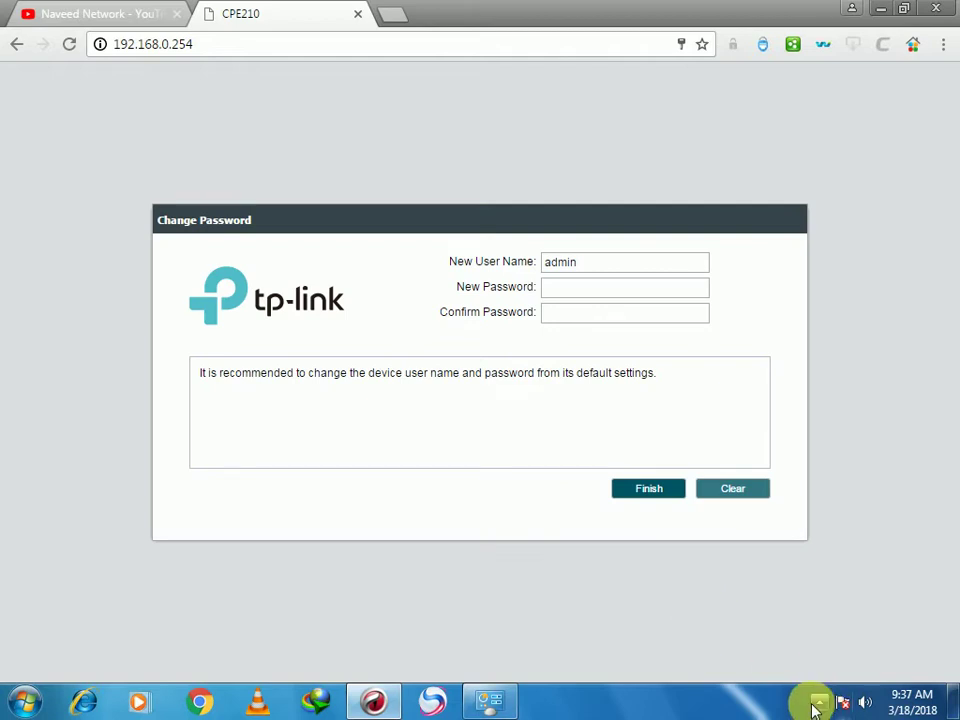
left_click(818, 702)
left_click(673, 610)
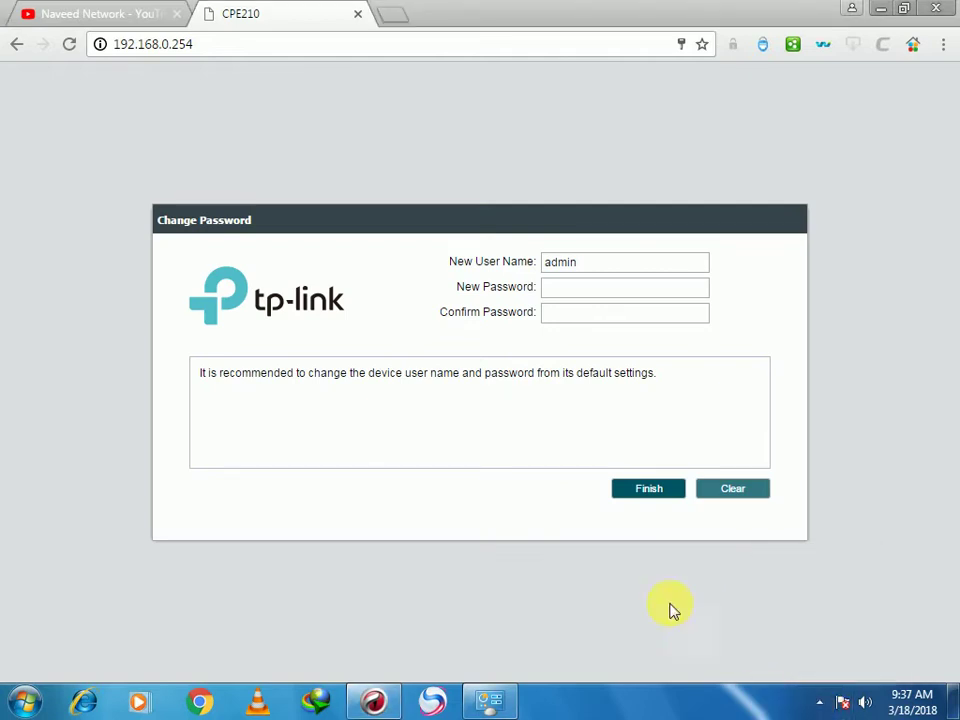
left_click(595, 292)
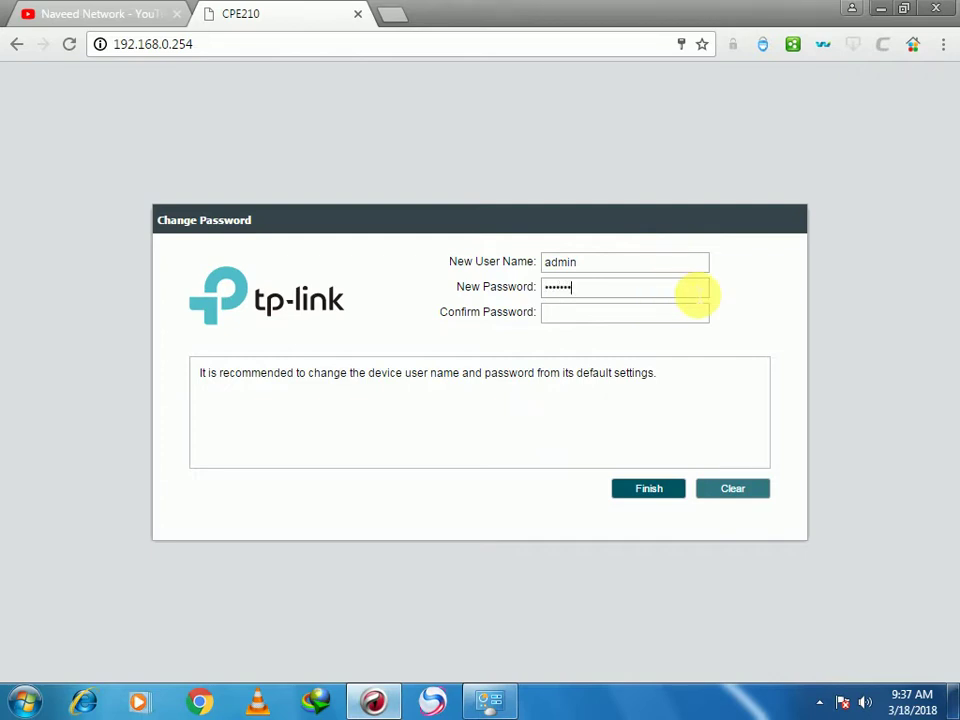
left_click(649, 316)
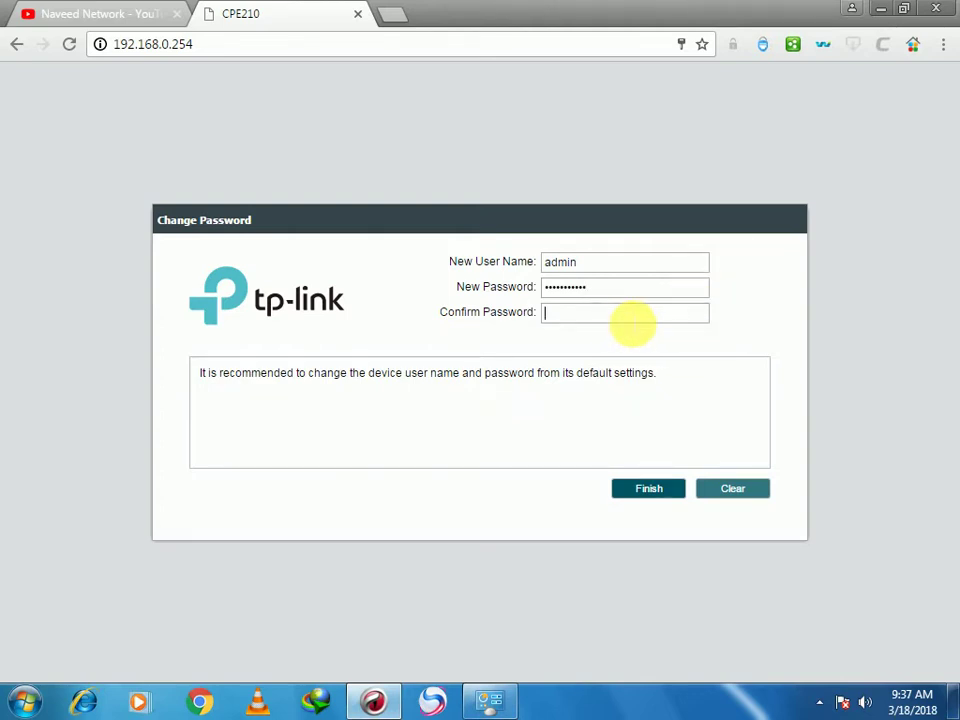
type("•••••")
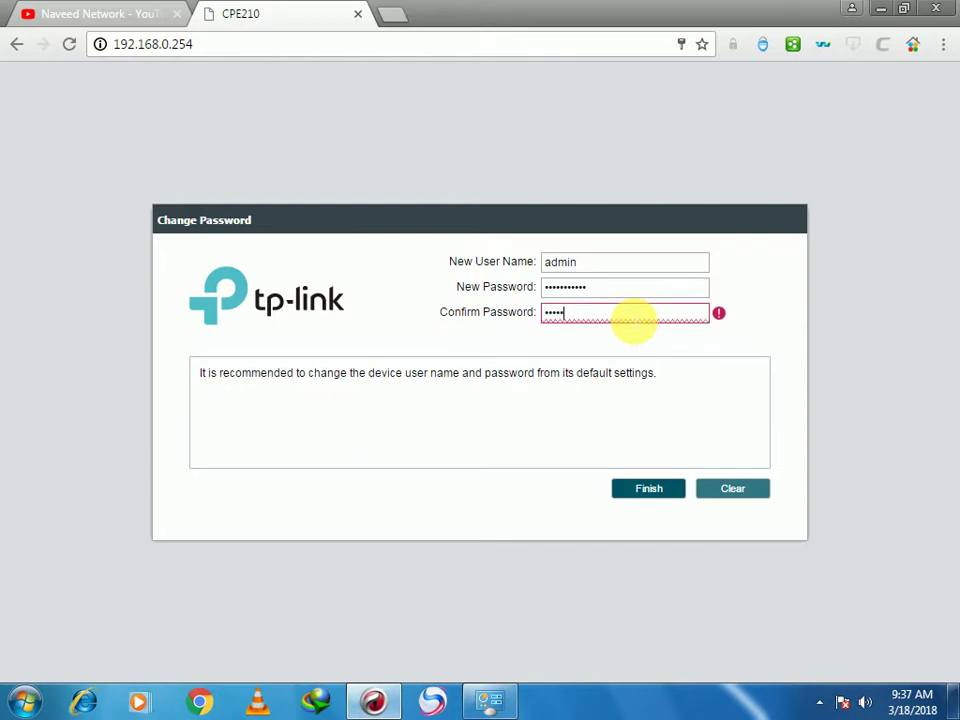
type("••••••")
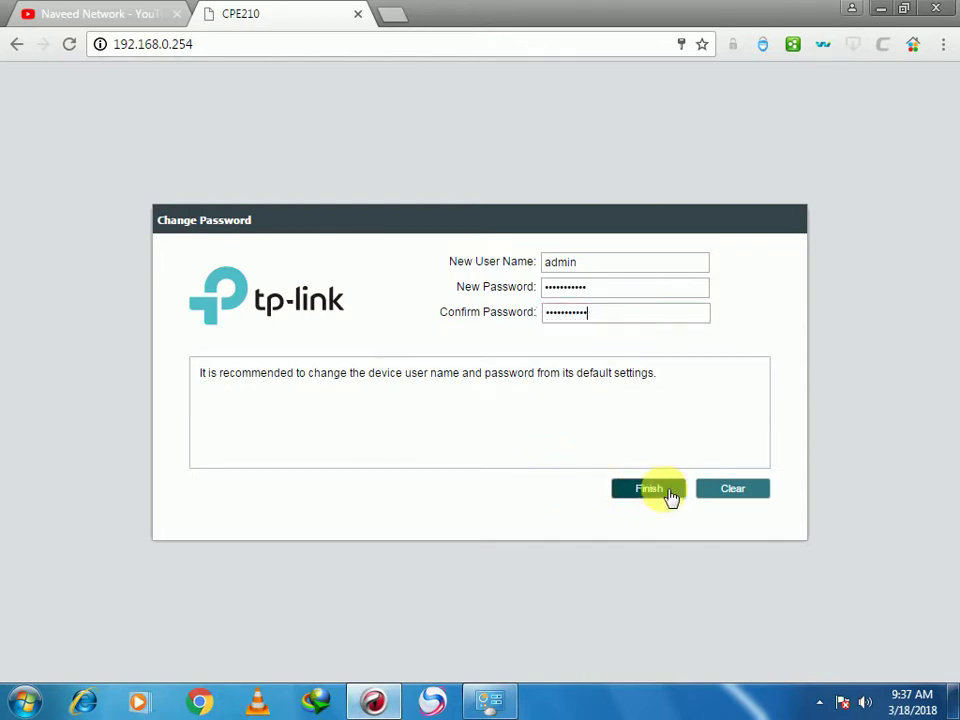
left_click(648, 488)
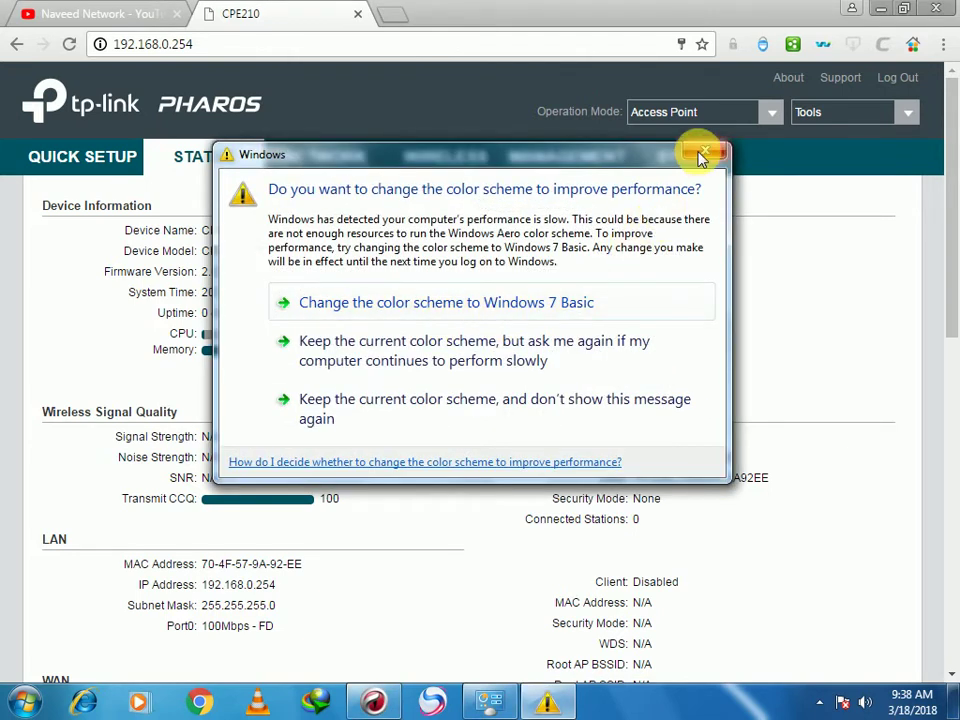
Dismiss the colour-scheme prompt and leave Operation Mode on Access Point
left_click(703, 152)
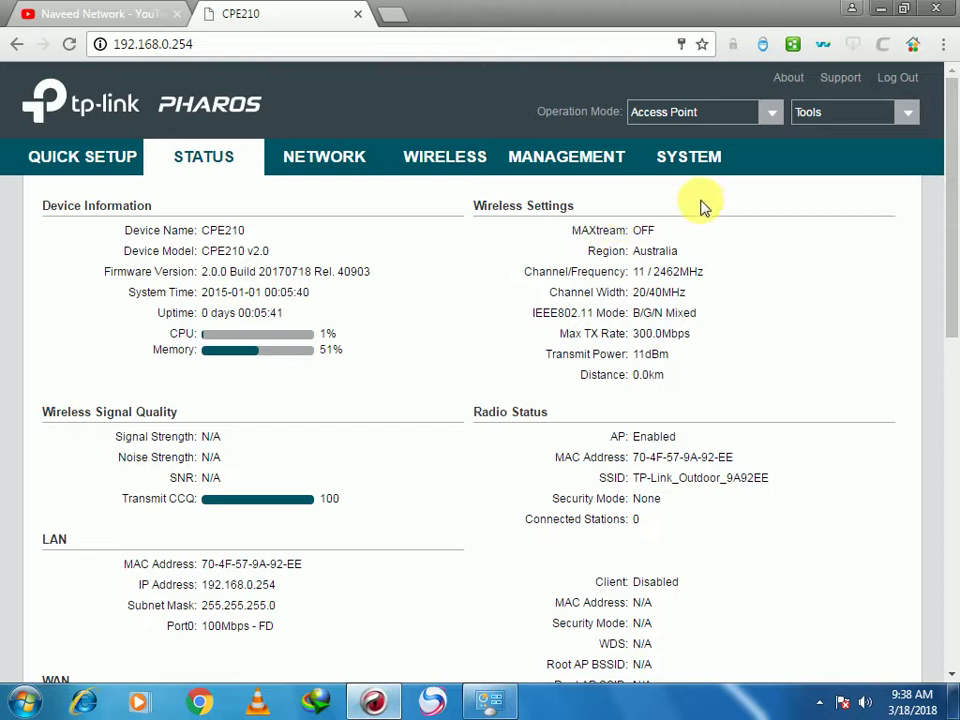
left_click(773, 116)
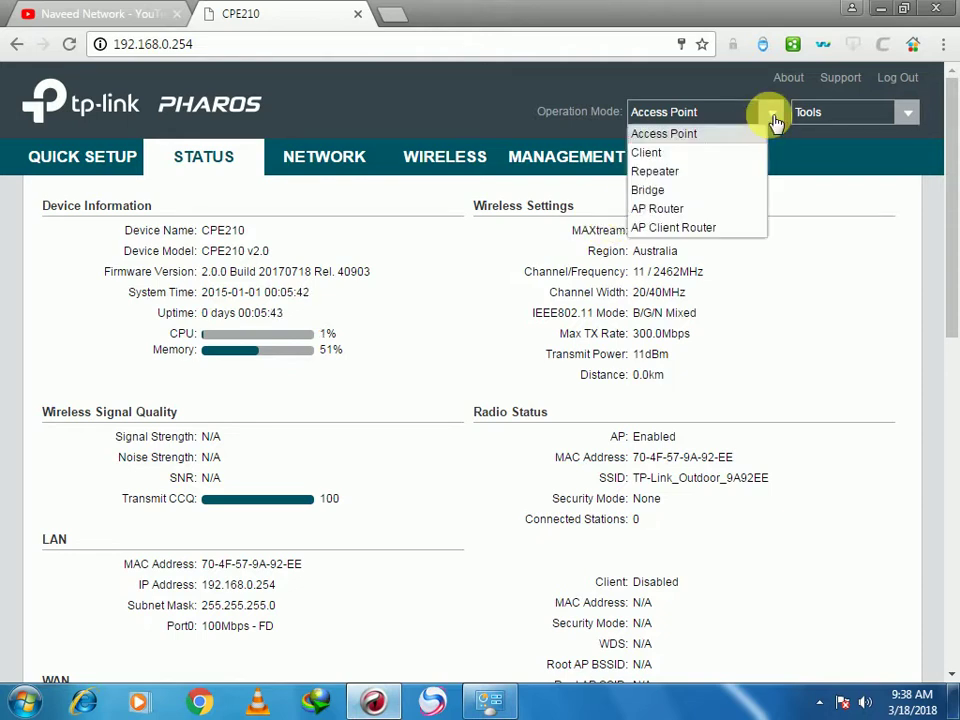
left_click(452, 310)
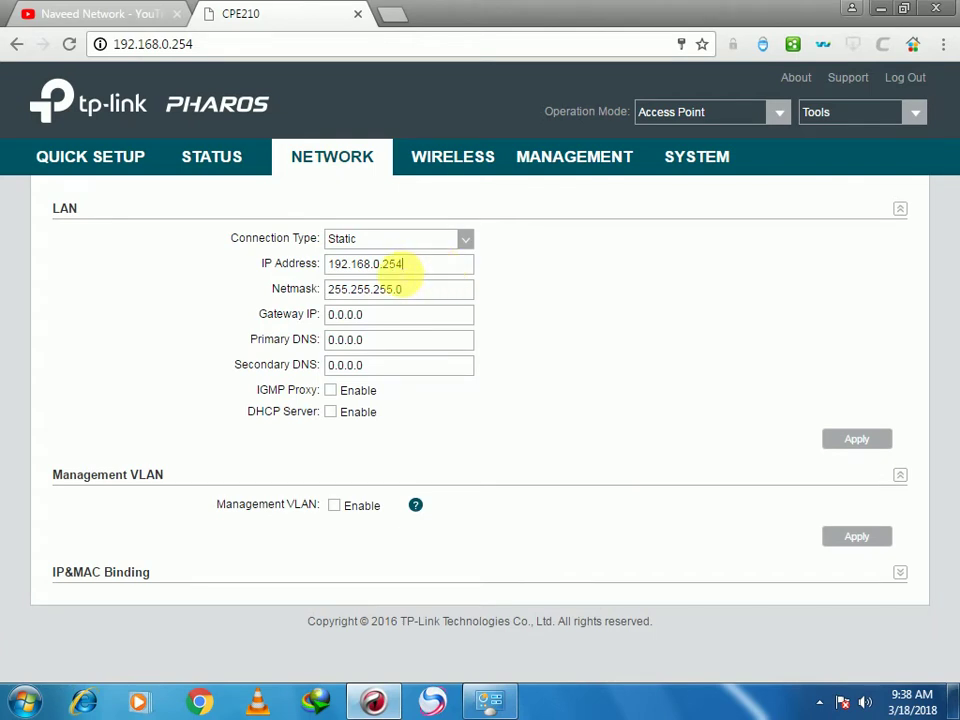
Change the CPE210 LAN IP from 192.168.0.254 to 192.168.1.254 and apply it
left_click_drag(372, 264, 382, 264)
key("BackSpace")
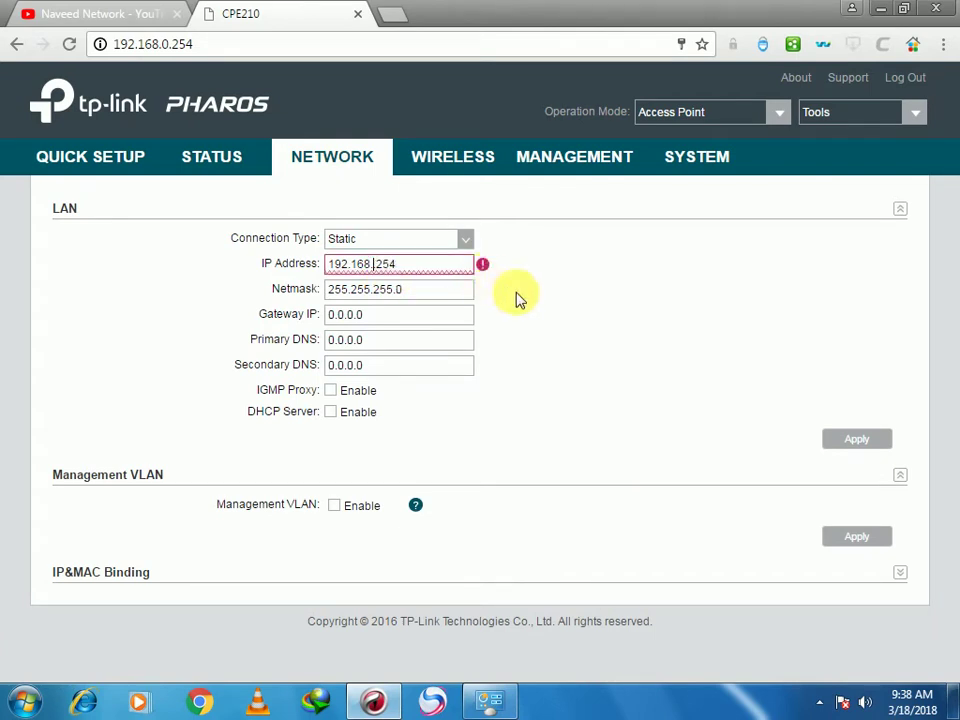
type("1.")
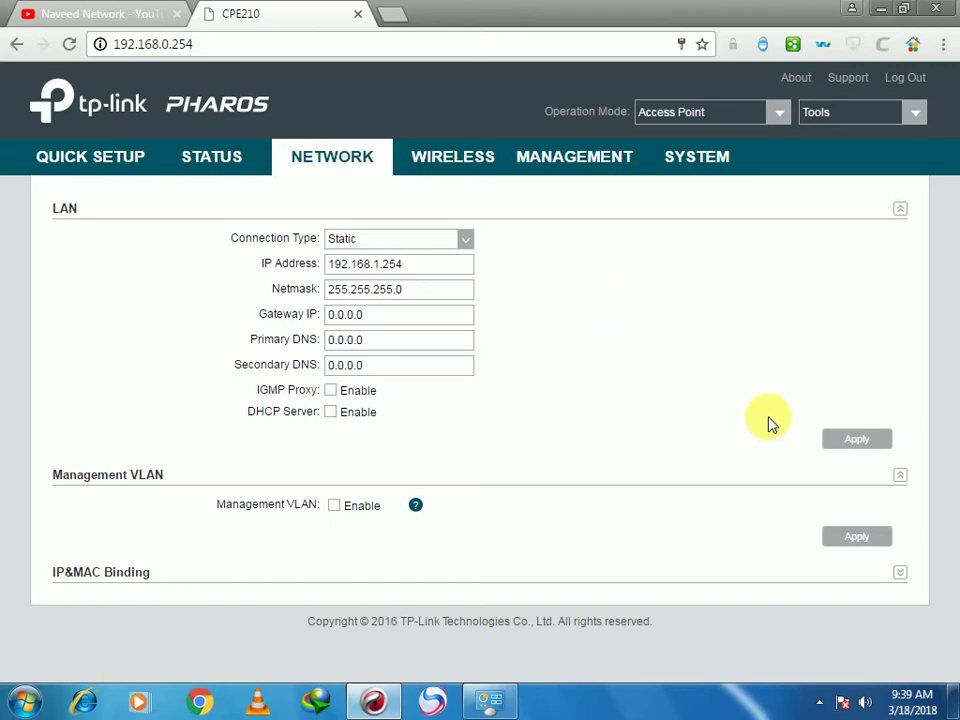
left_click(866, 441)
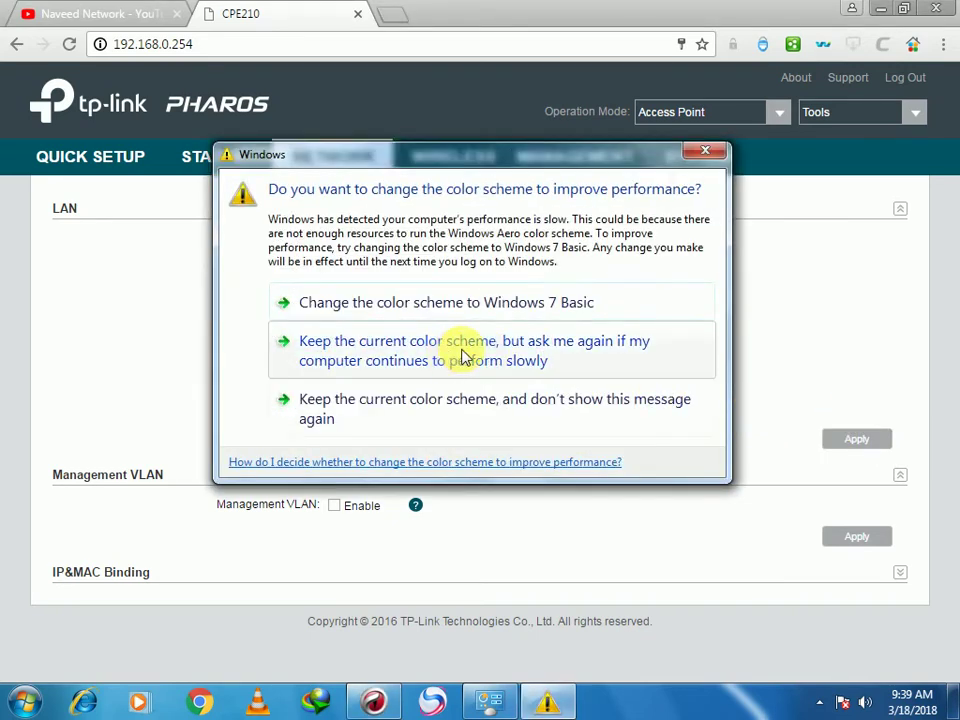
left_click(530, 312)
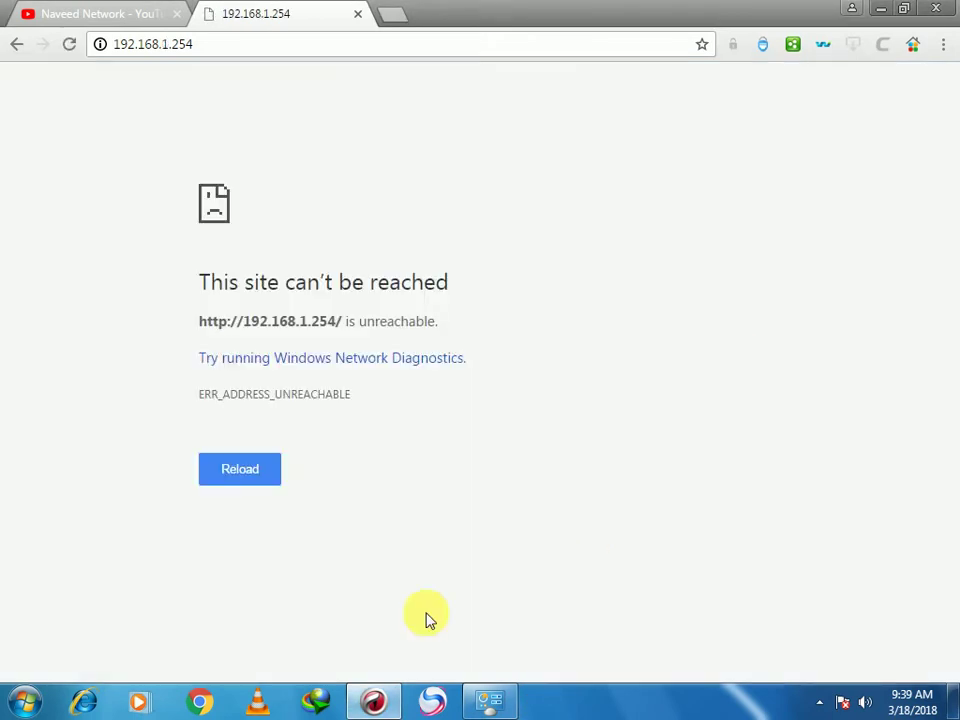
Change the PC's static IPv4 address to 192.168.1.100 and confirm it
left_click(378, 700)
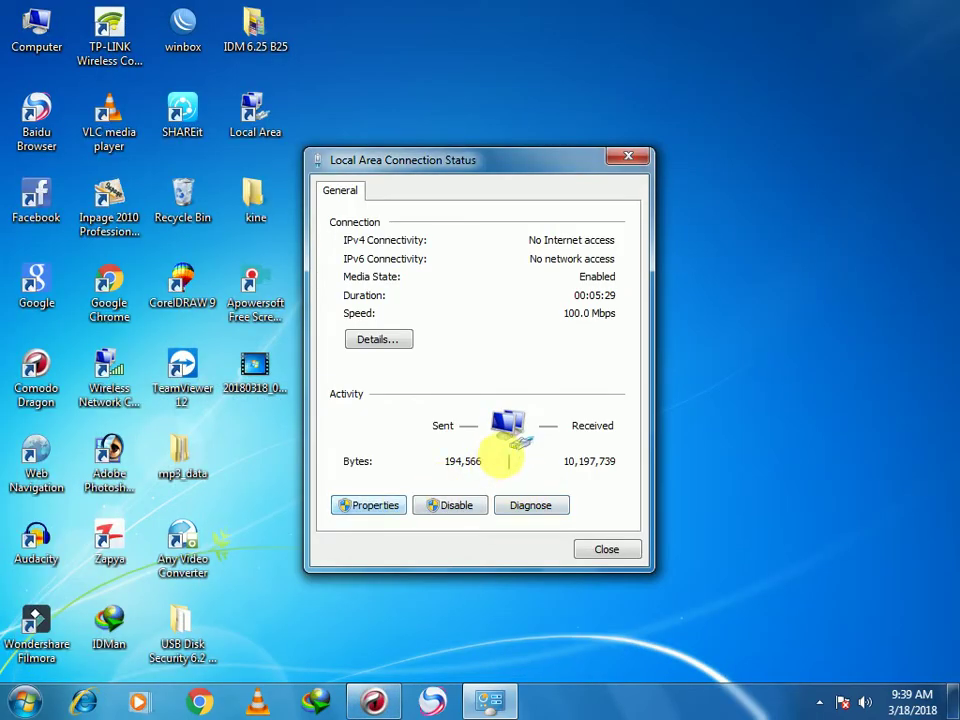
double_click(474, 392)
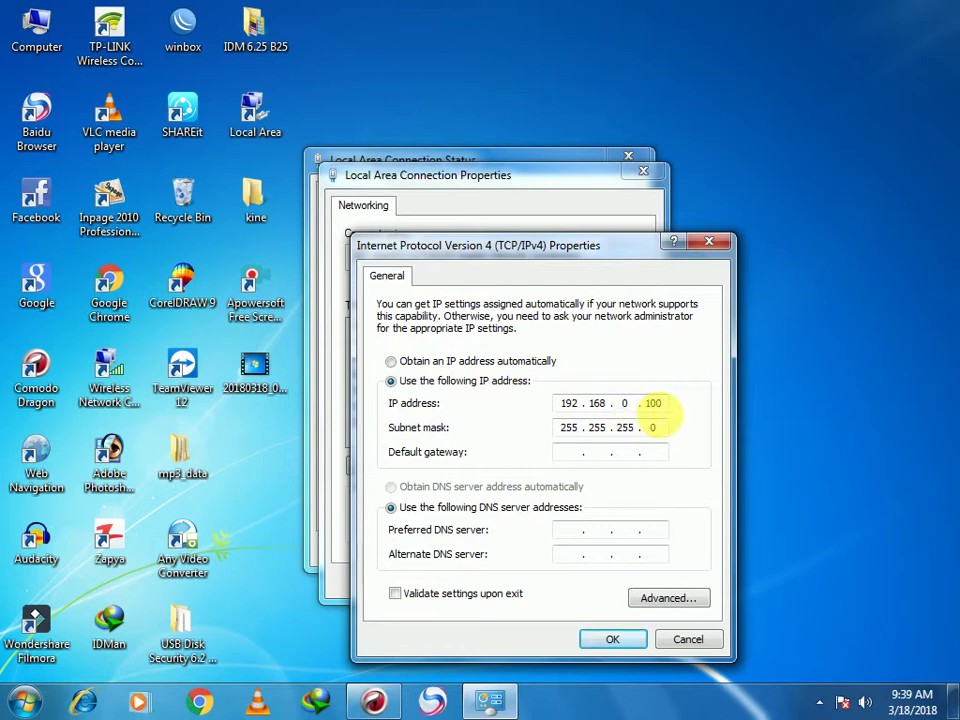
type("1")
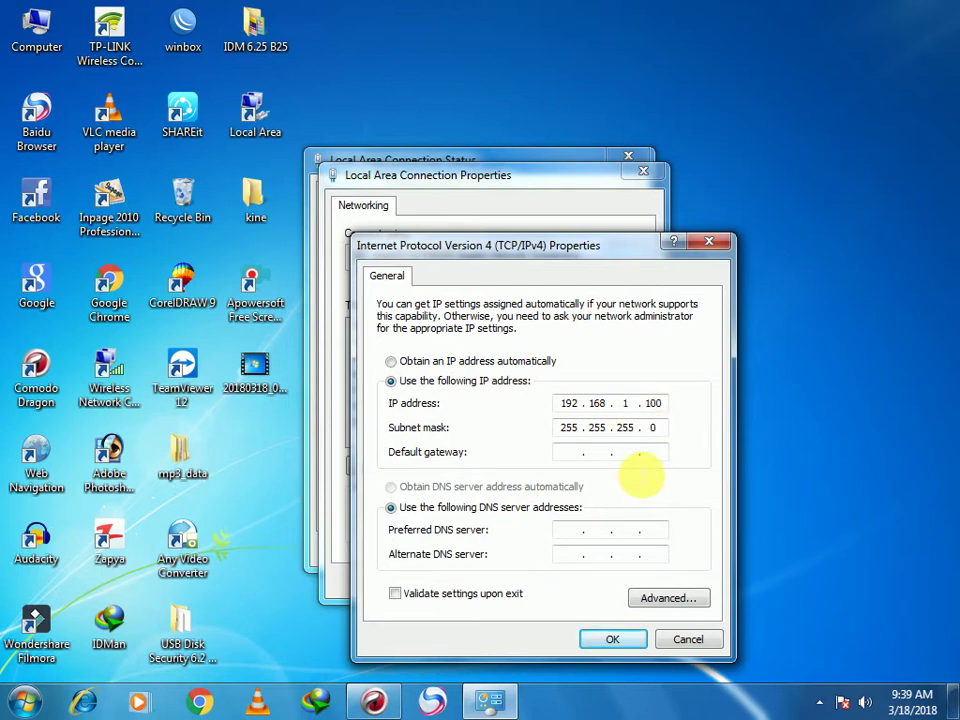
left_click(613, 639)
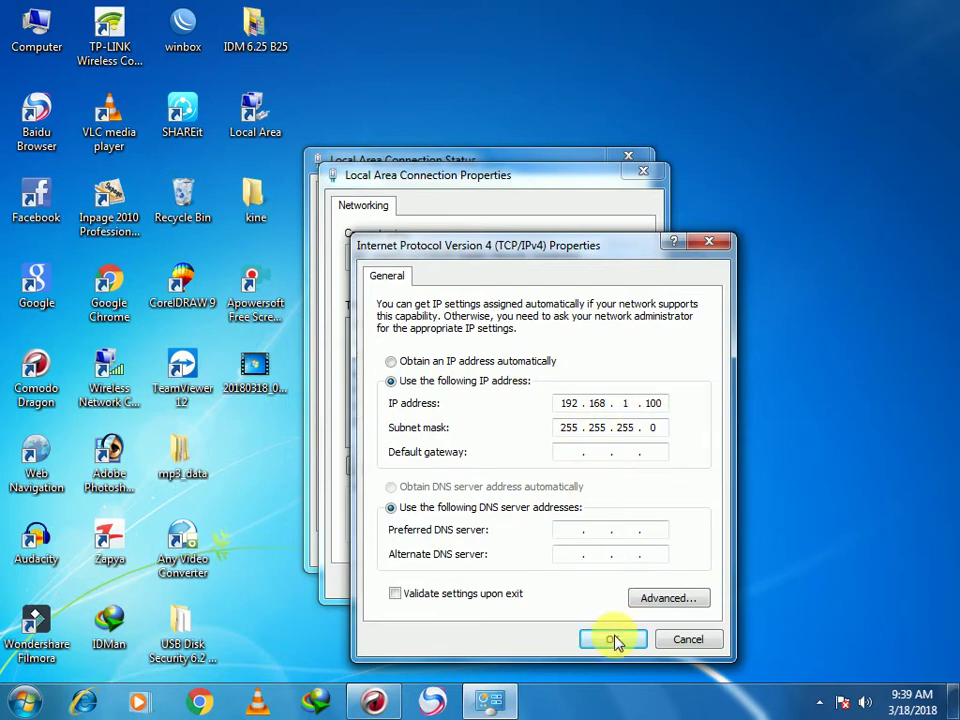
Close the connection properties and reload the device page at 192.168.1.254
left_click(551, 578)
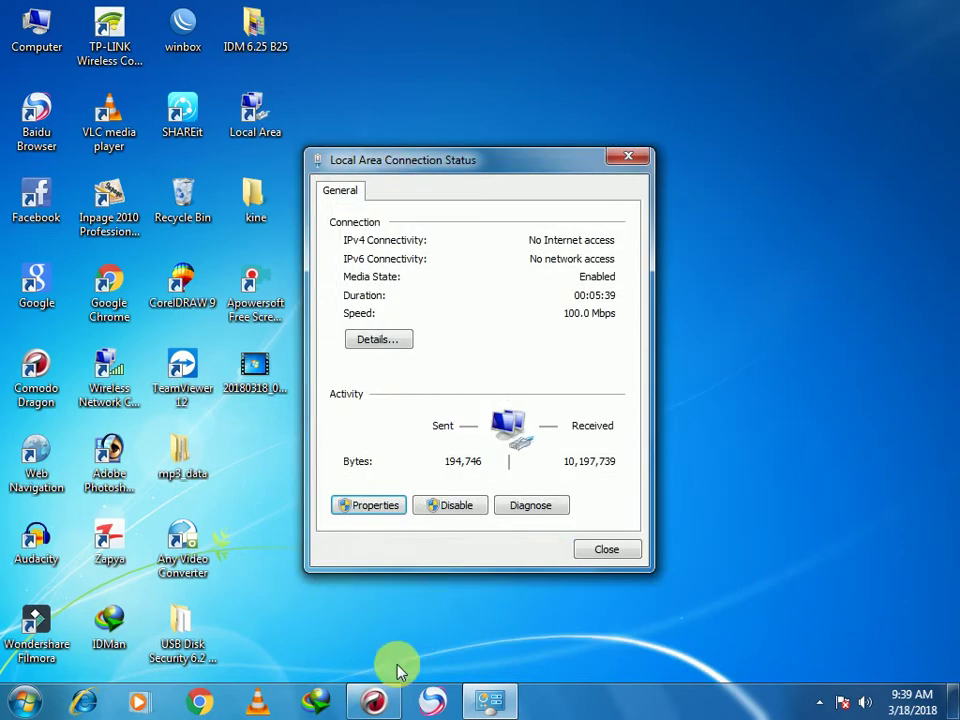
left_click(377, 700)
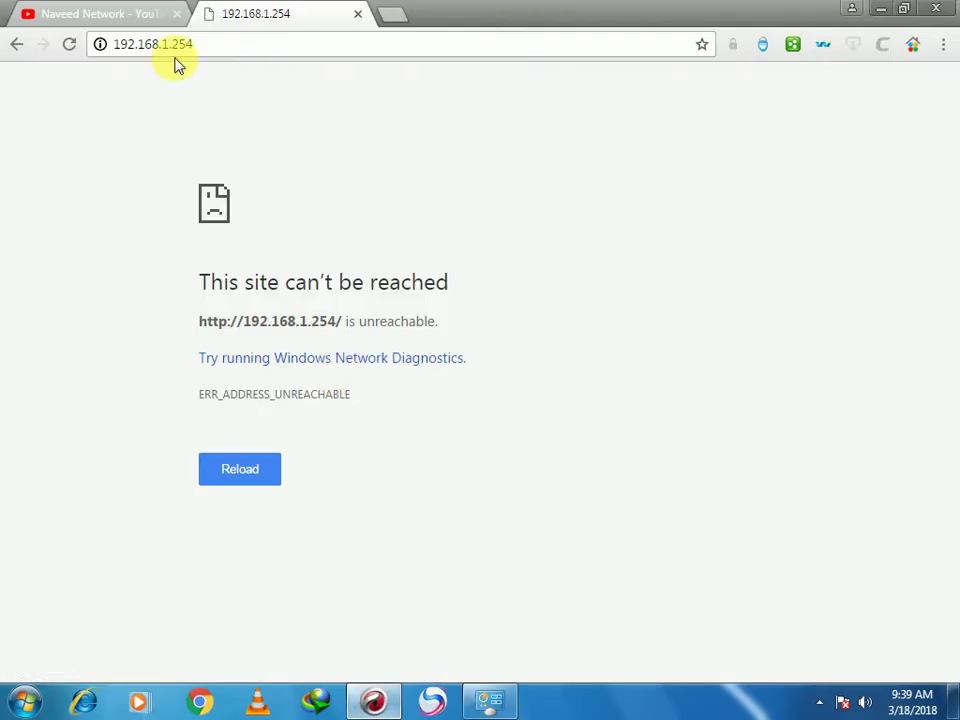
left_click(266, 48)
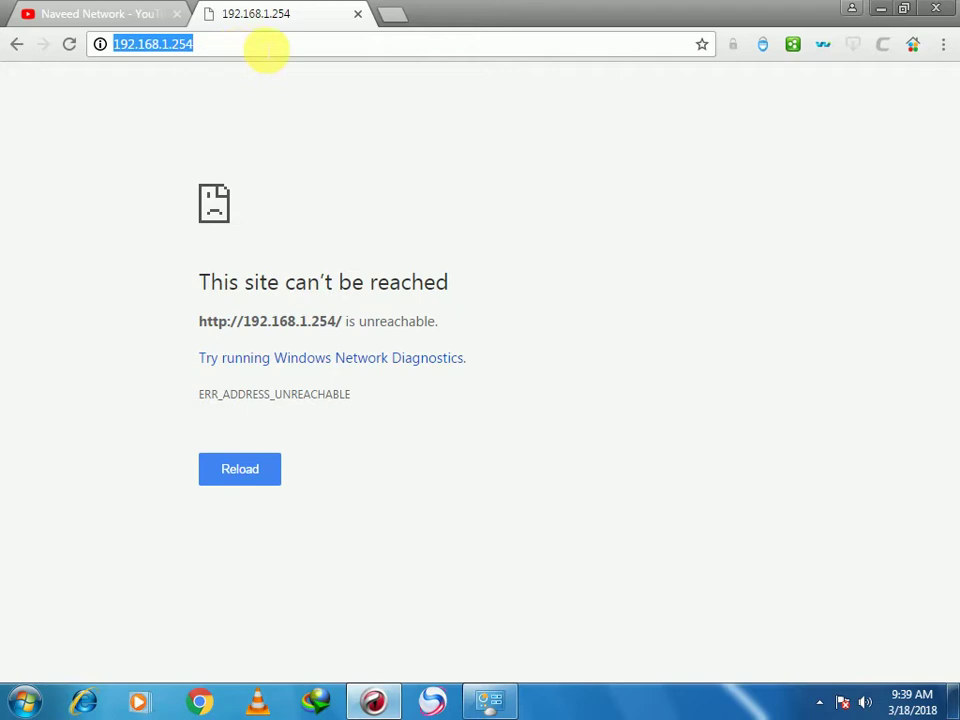
left_click(266, 48)
key("Return")
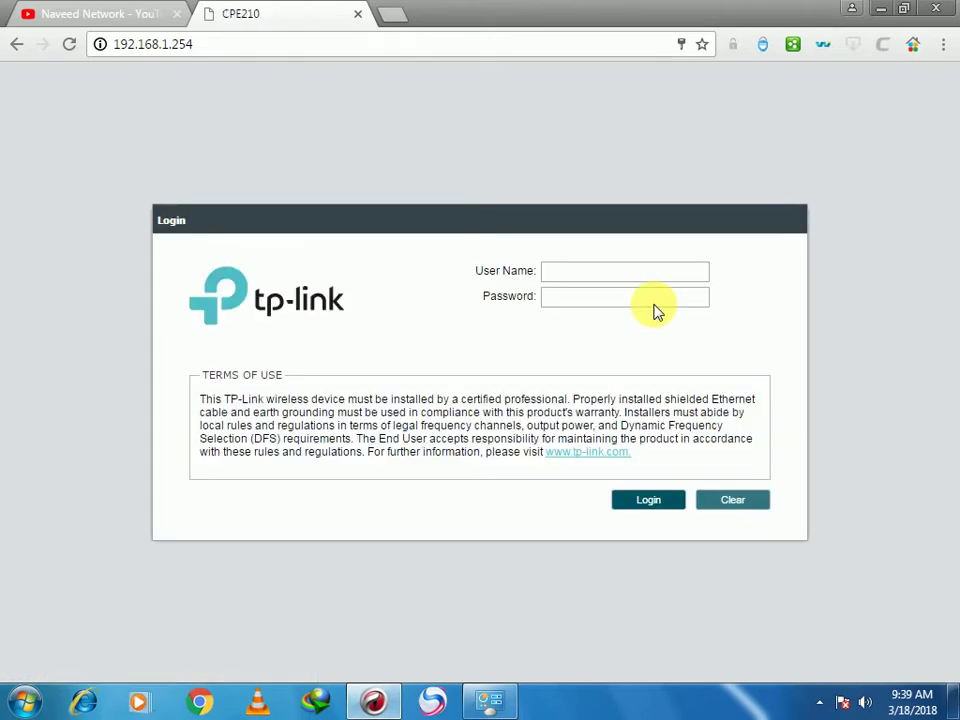
Log in with the administrator credentials and decline saving the password
left_click(653, 280)
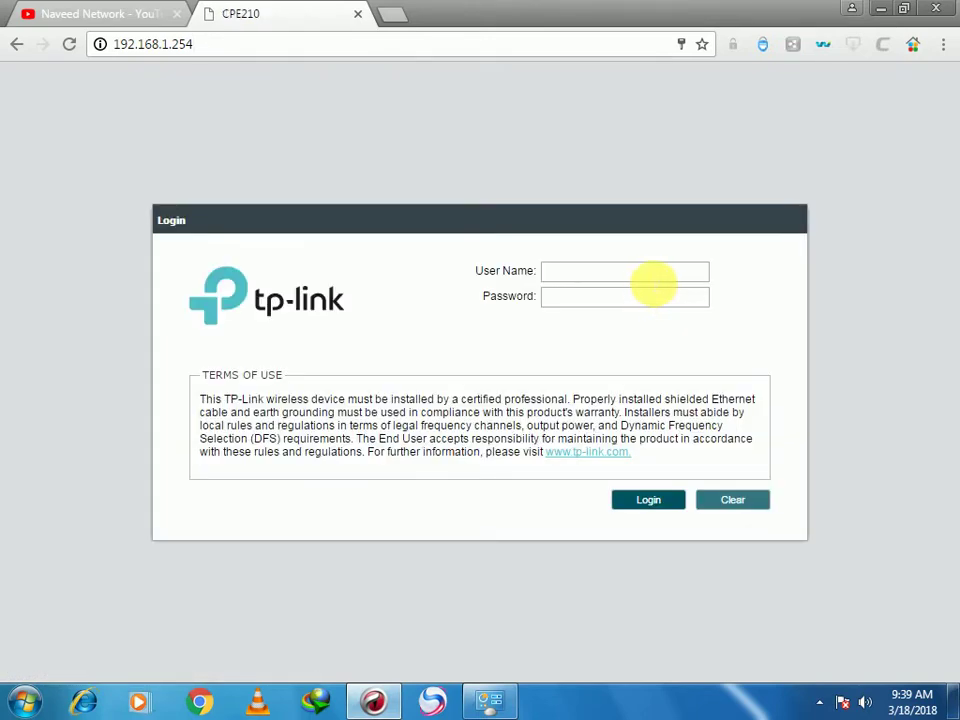
left_click(657, 303)
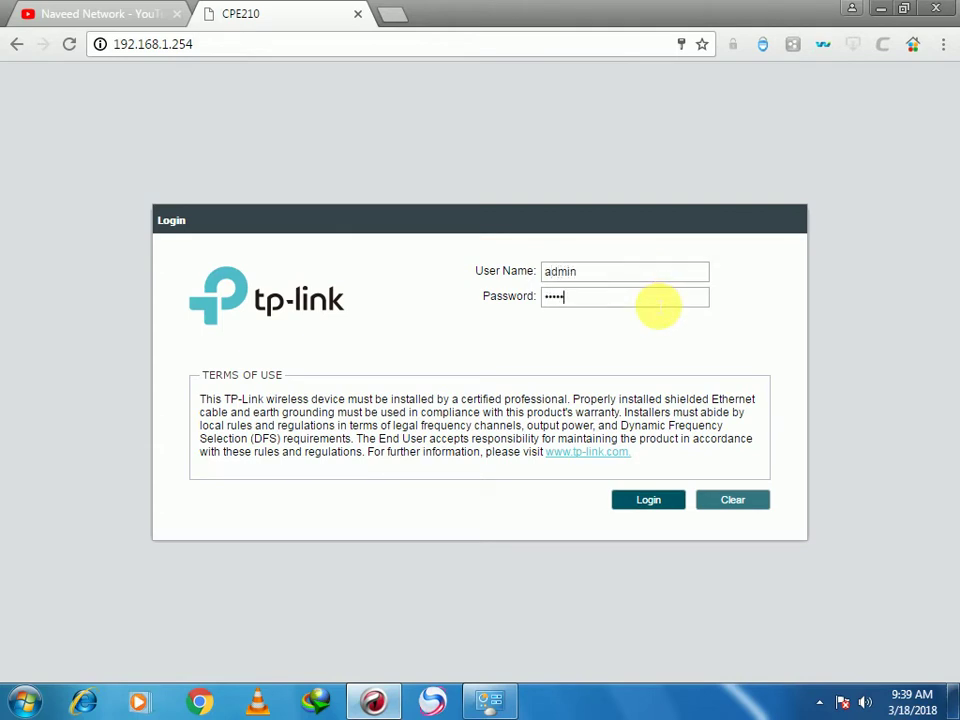
key("Return")
left_click(579, 167)
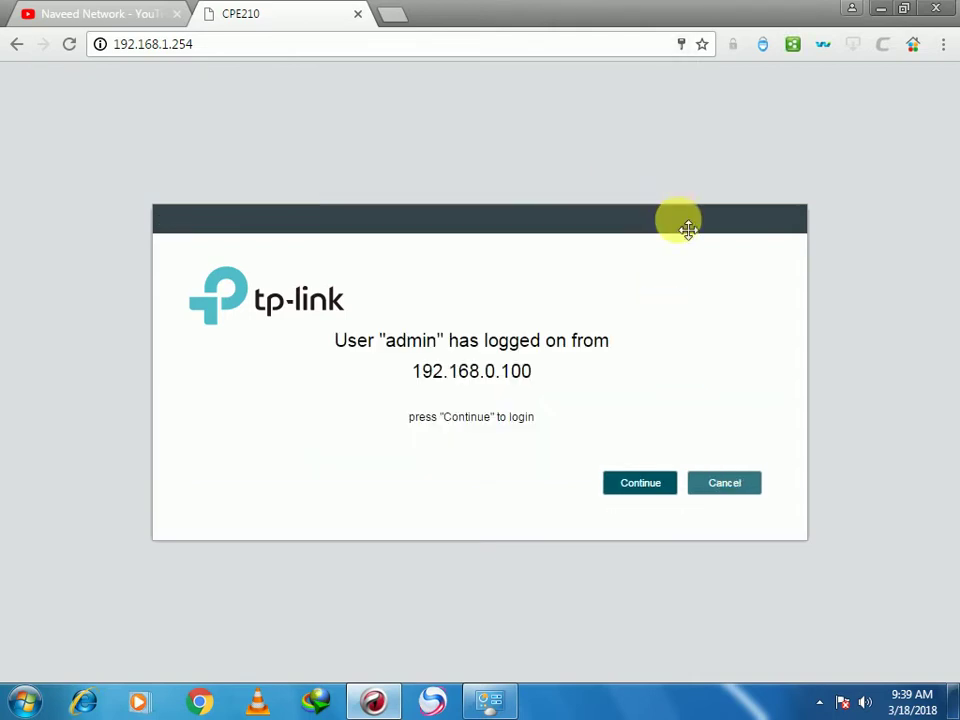
Continue past the existing session, switch Operation Mode to Client, confirm, and reload
key("Return")
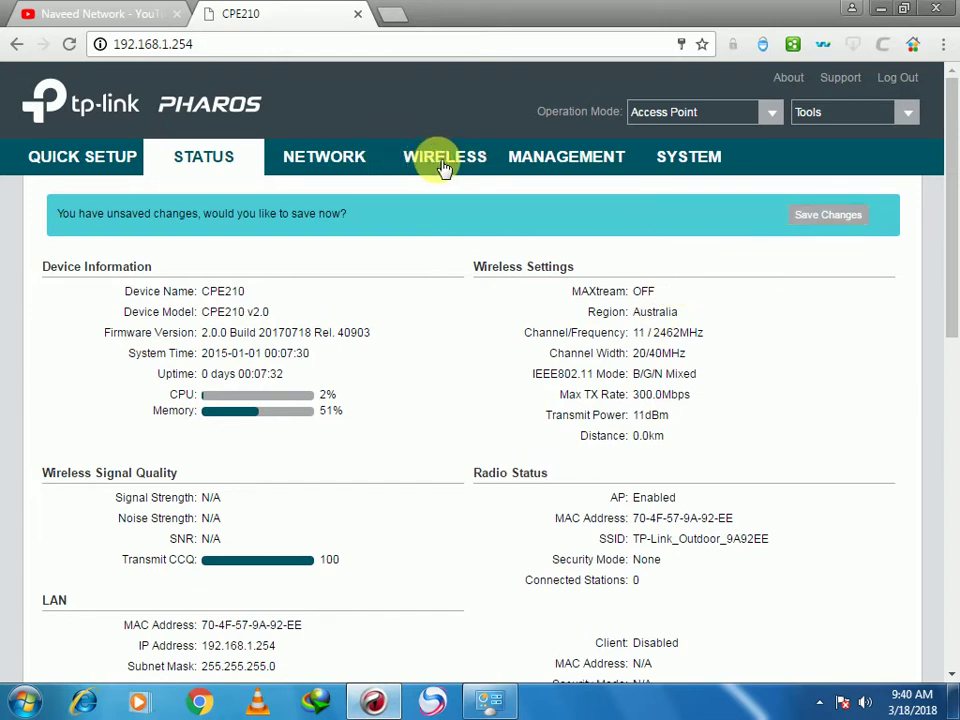
left_click(775, 117)
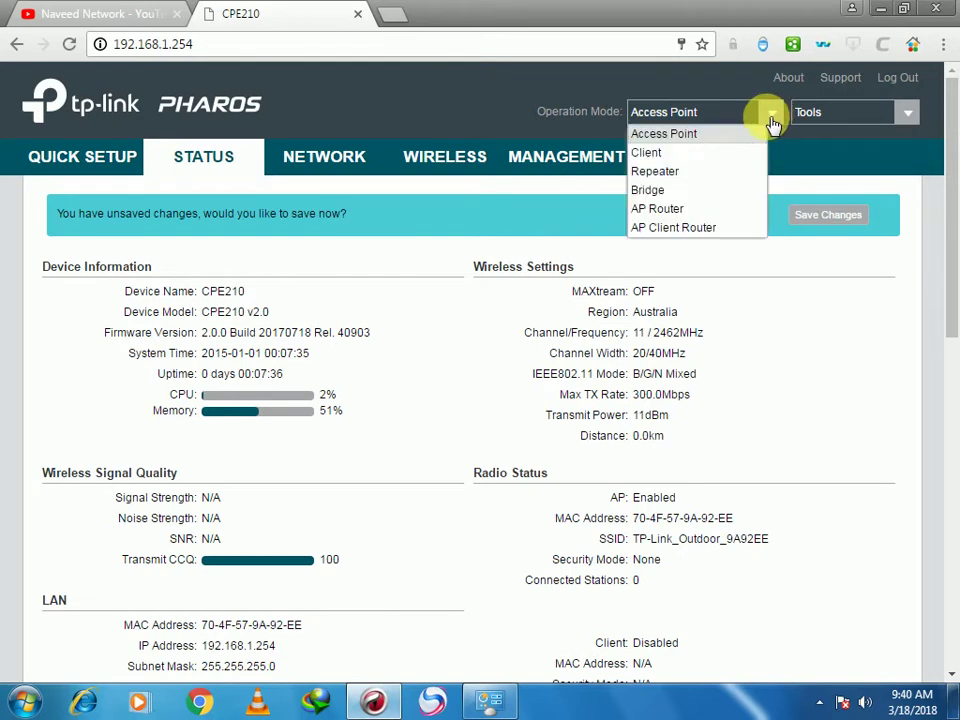
left_click(688, 157)
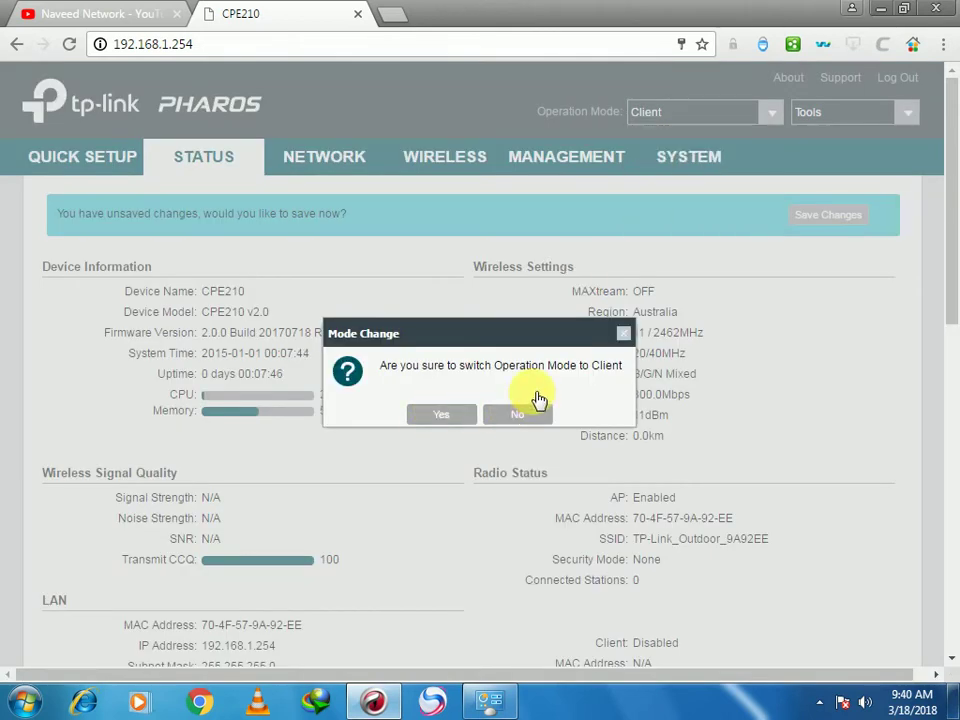
left_click(470, 414)
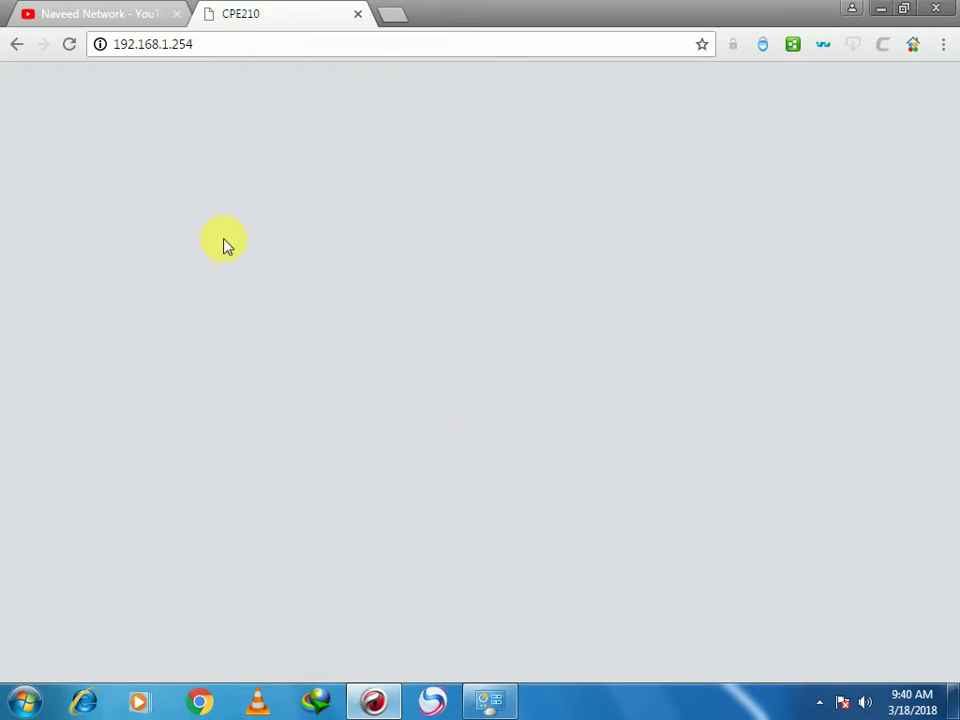
left_click(69, 46)
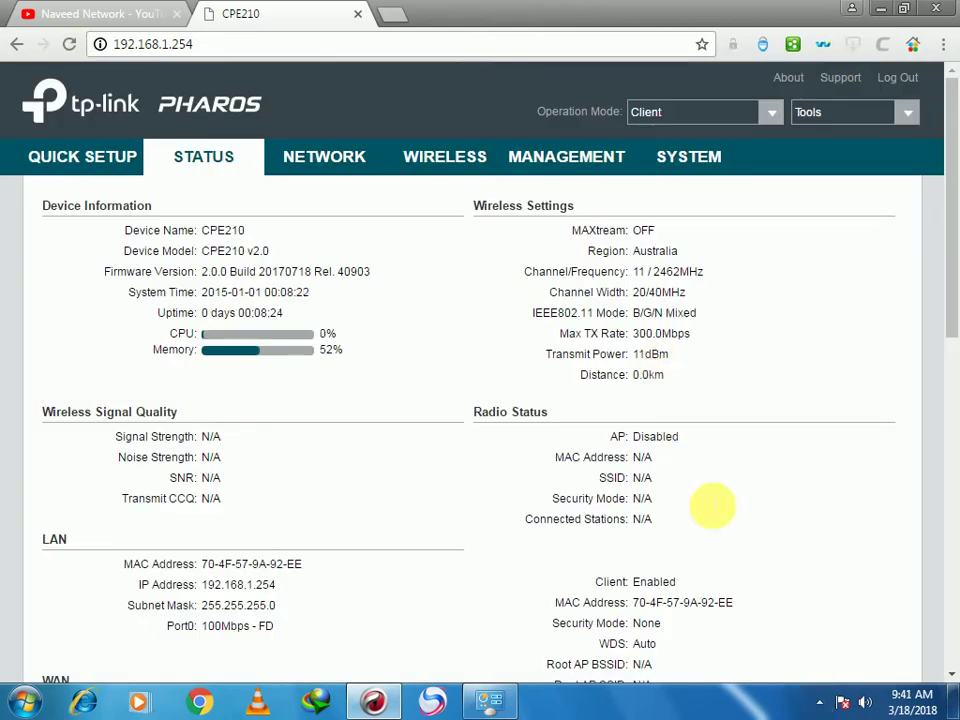
left_click(819, 702)
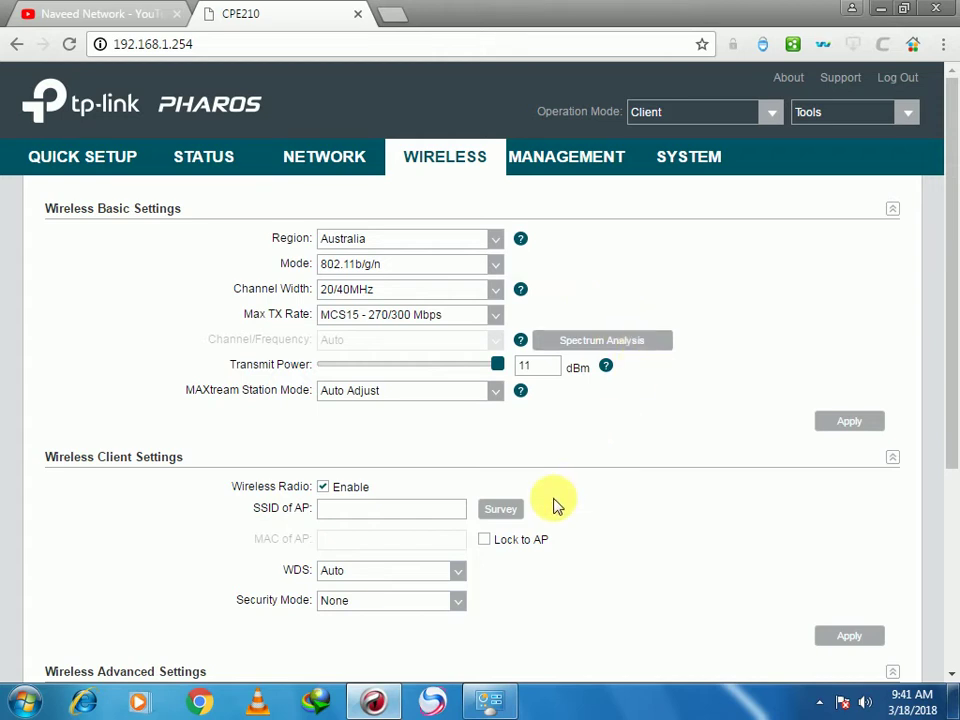
scroll(555, 504, "down", 1)
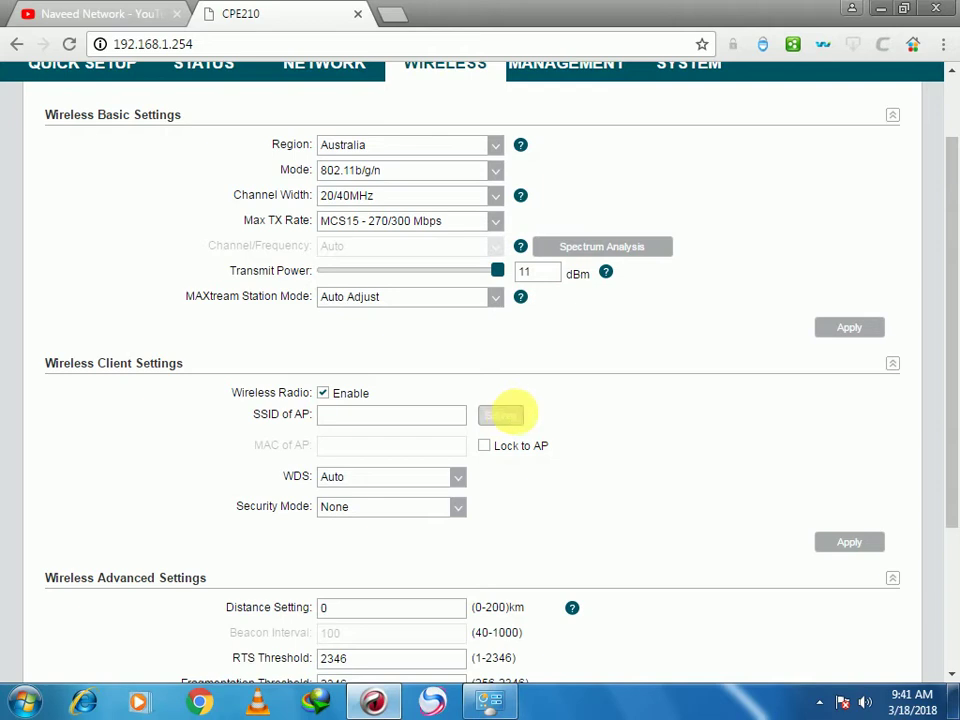
left_click(510, 414)
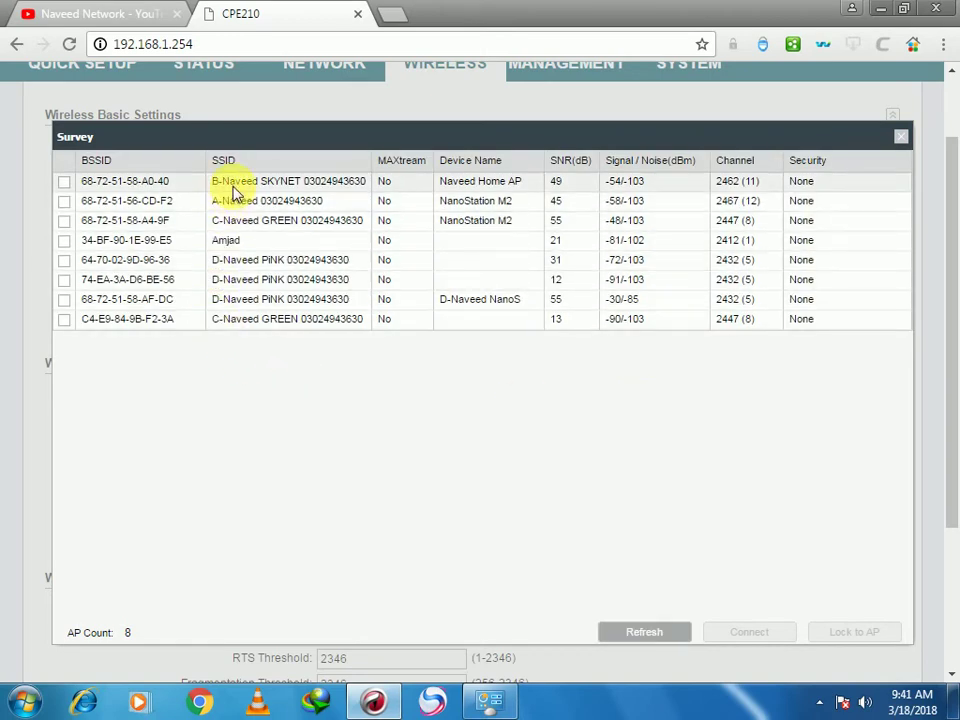
left_click(64, 182)
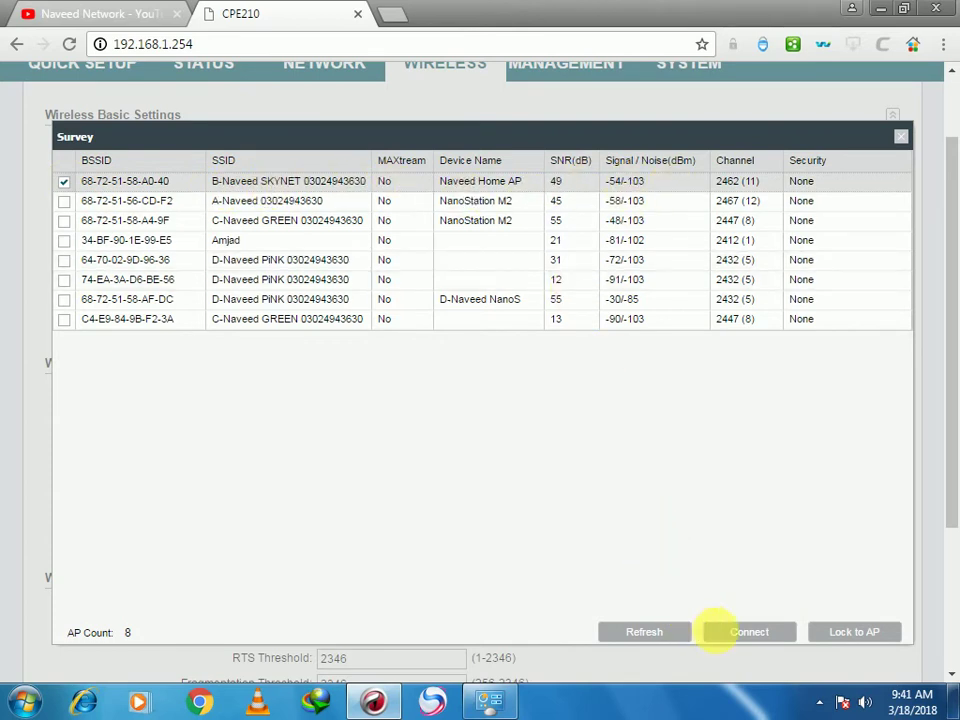
left_click(64, 182)
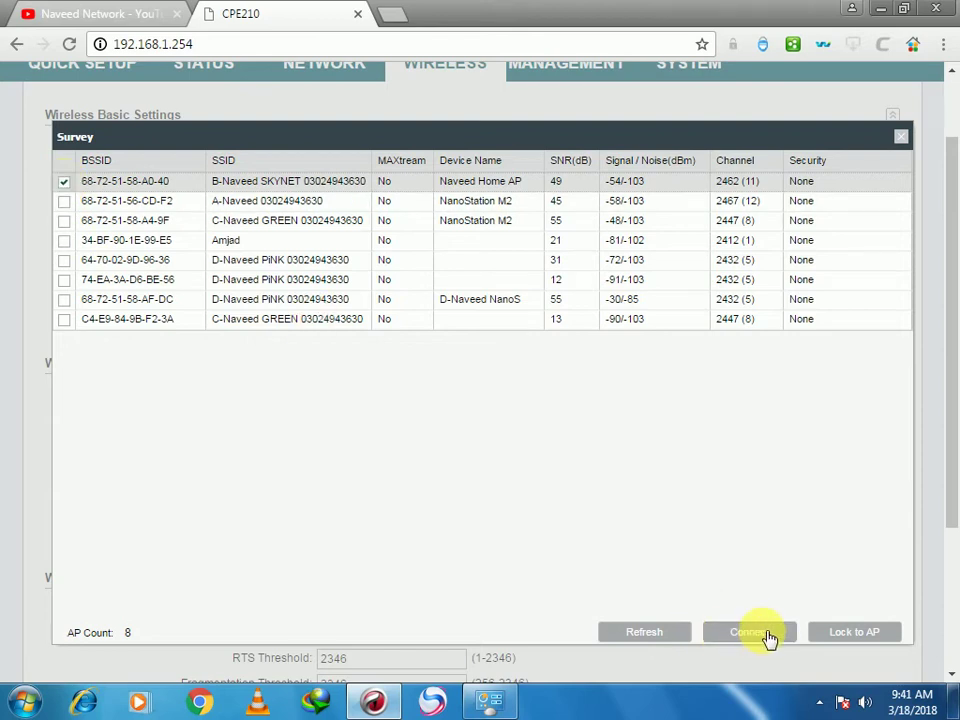
left_click(770, 637)
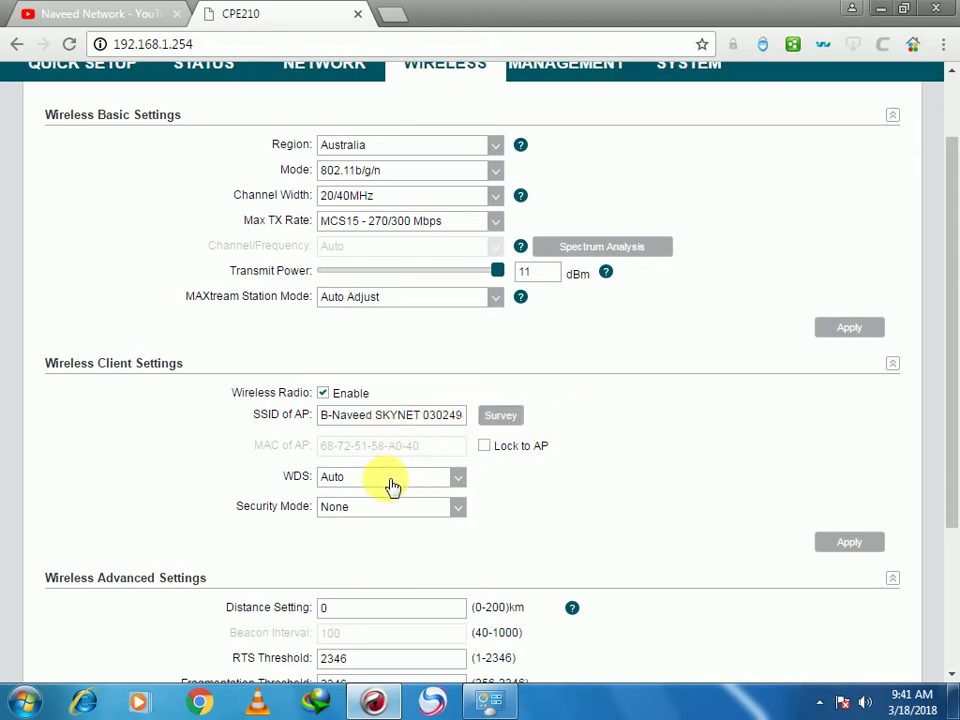
Leave the wireless client Security Mode at None
left_click(398, 513)
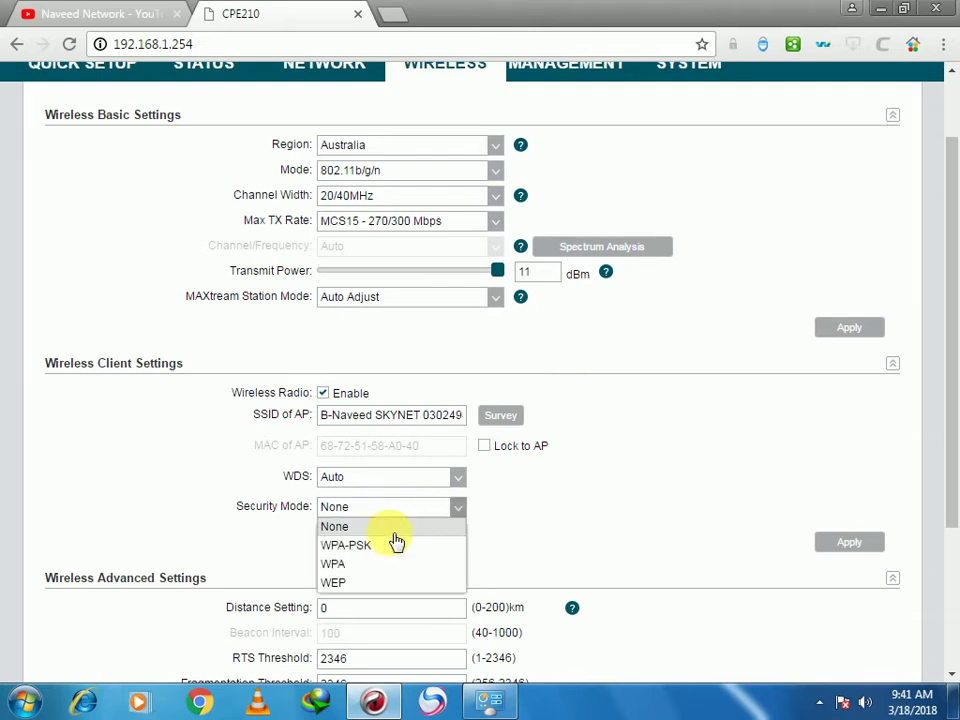
left_click(579, 486)
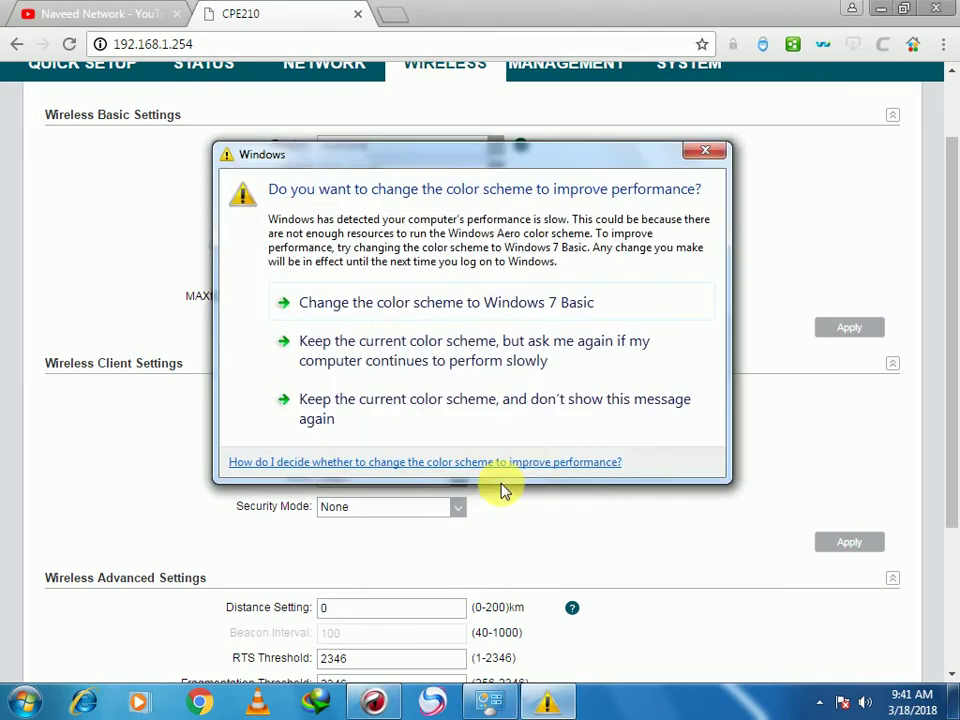
left_click(707, 154)
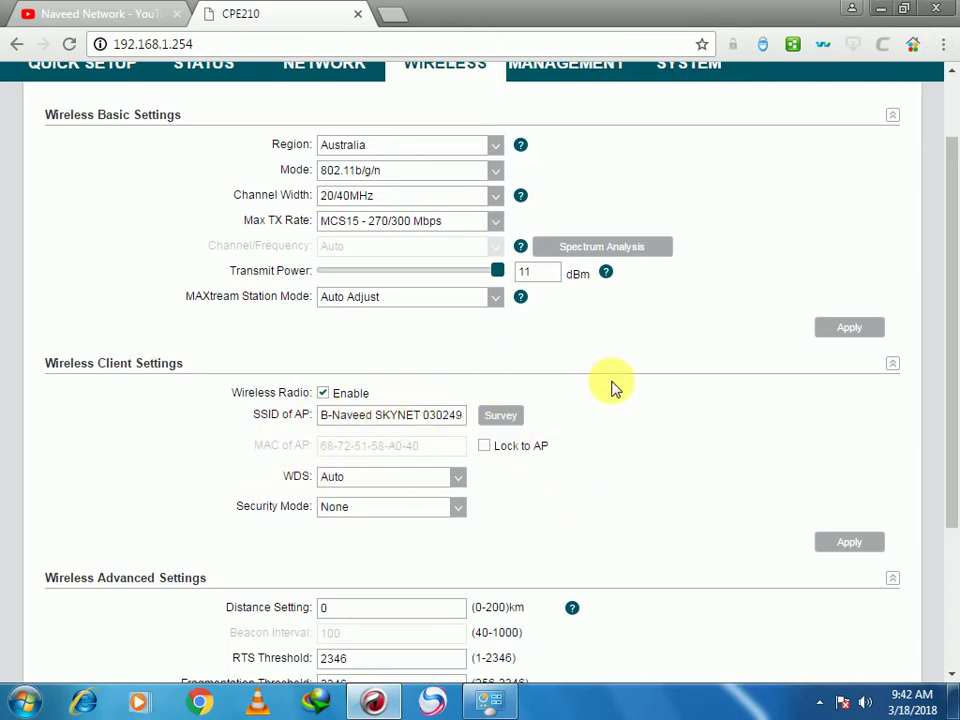
left_click(370, 513)
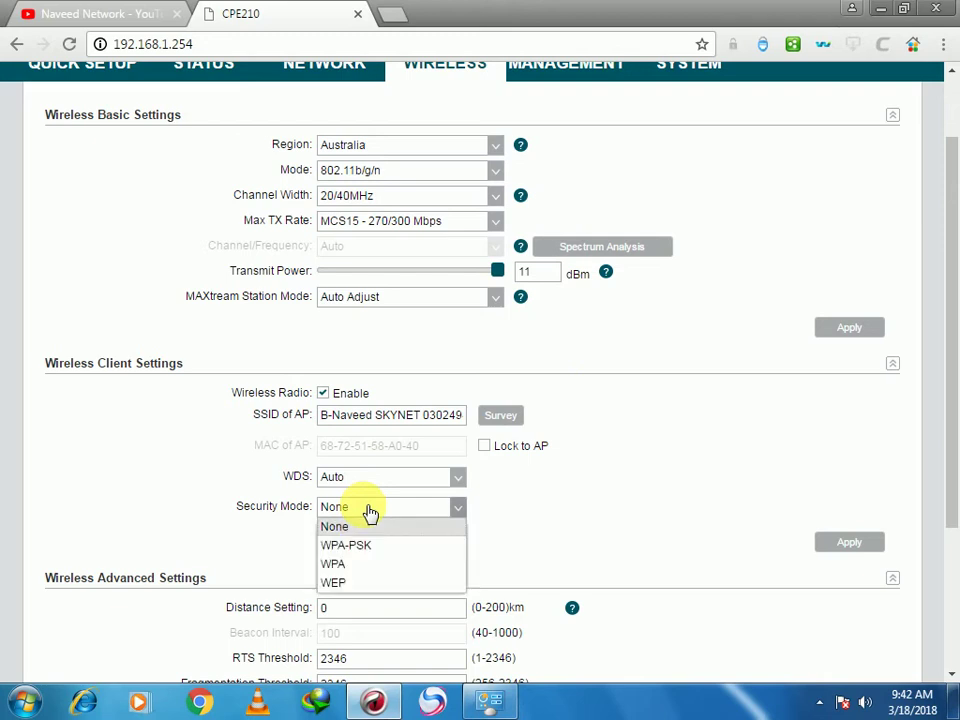
left_click(469, 508)
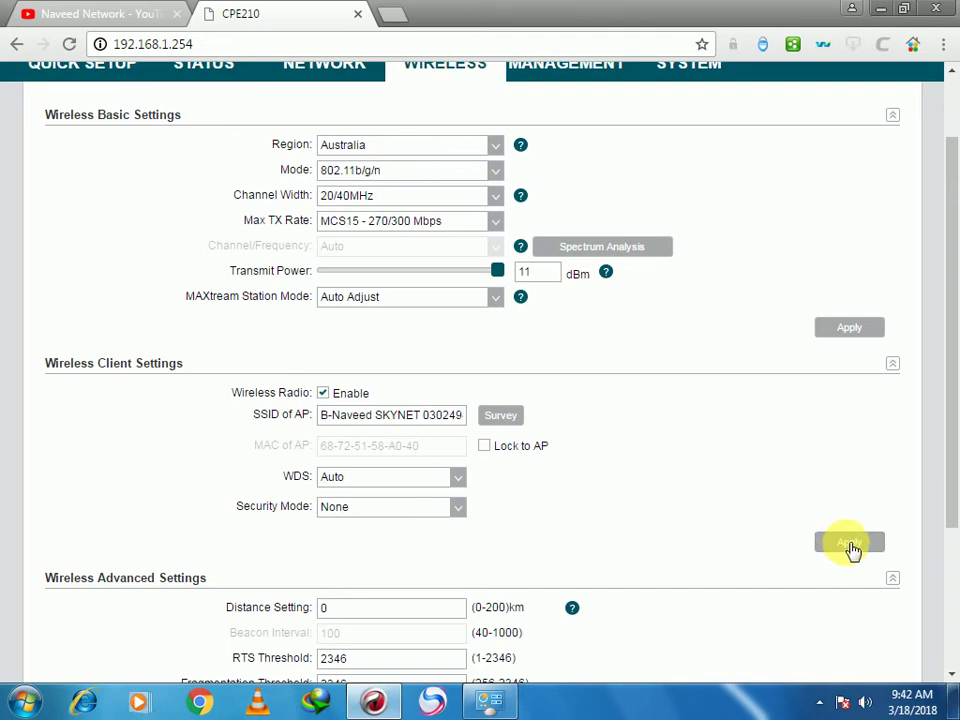
Apply and save the wireless client settings, then view the CPE210 Status page
left_click(850, 546)
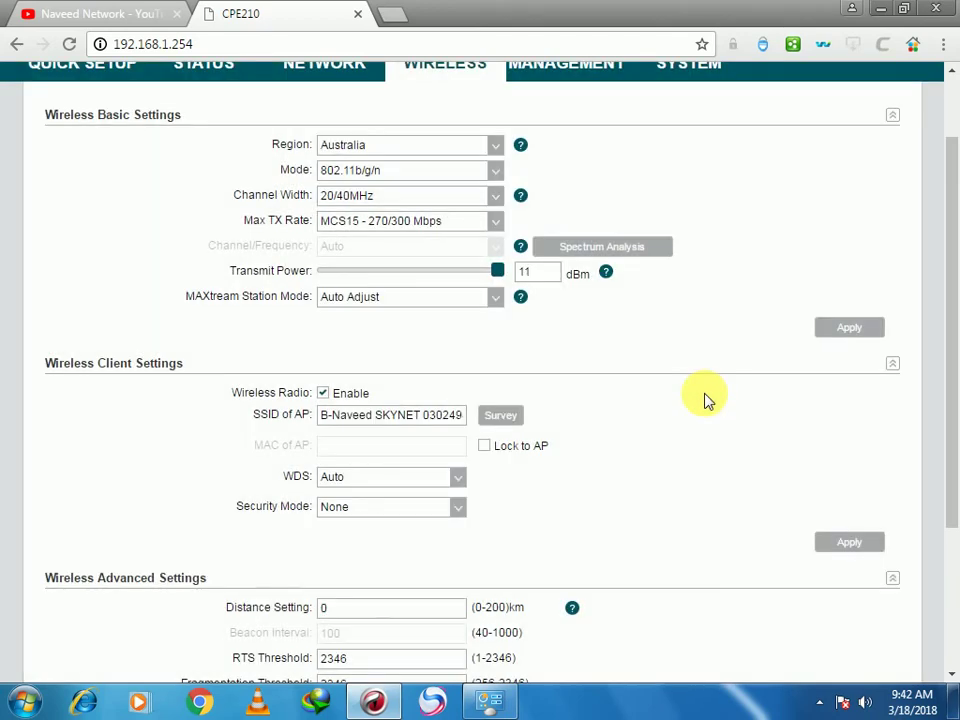
scroll(709, 416, "up", 2)
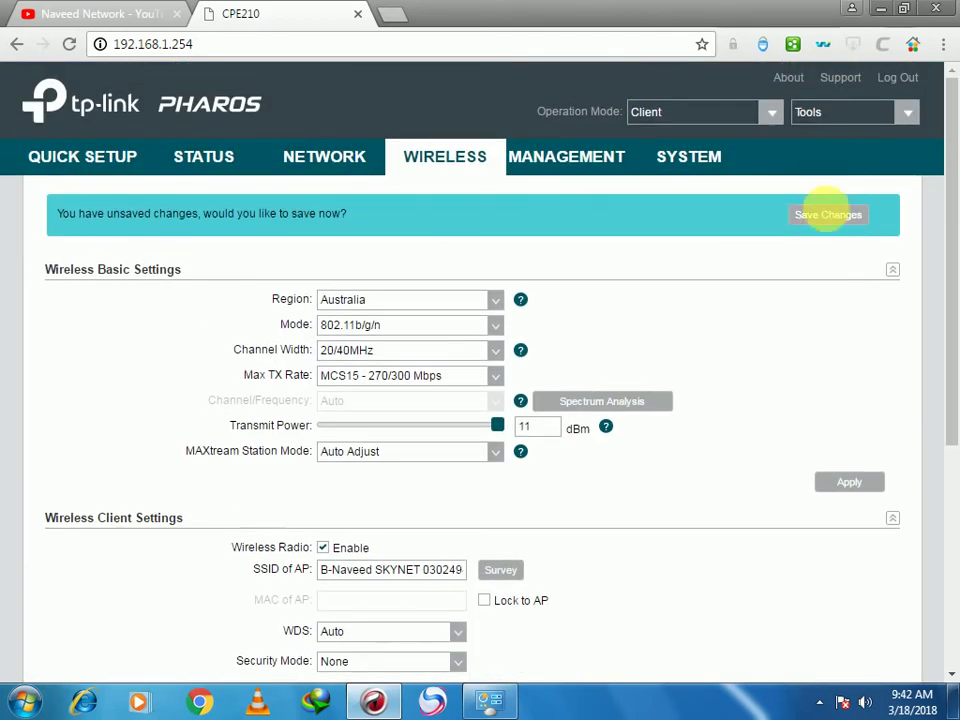
left_click(828, 214)
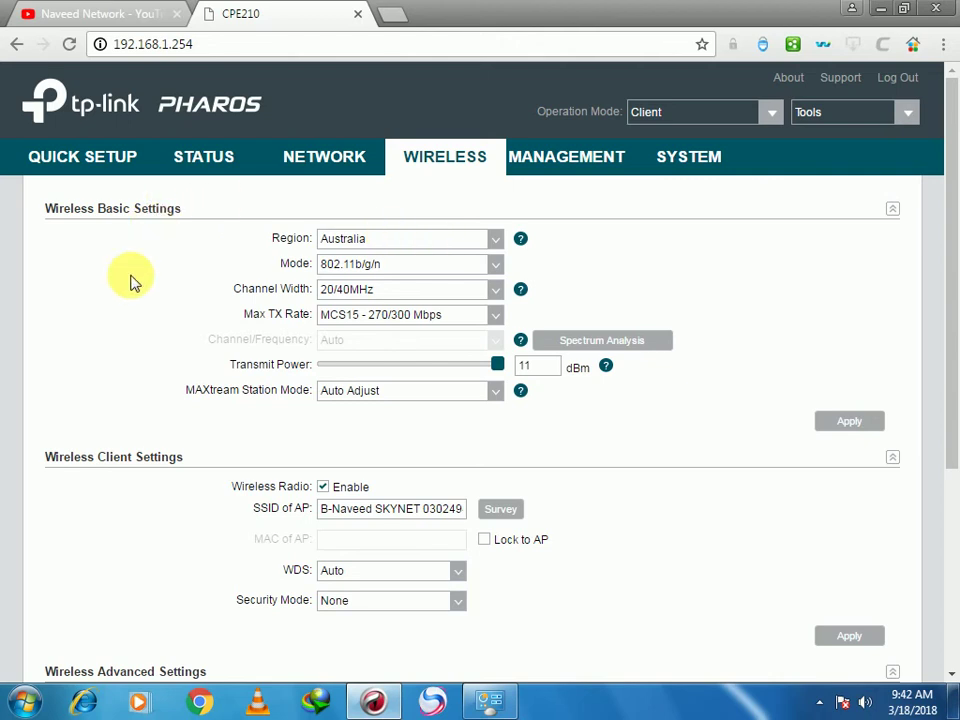
left_click(205, 162)
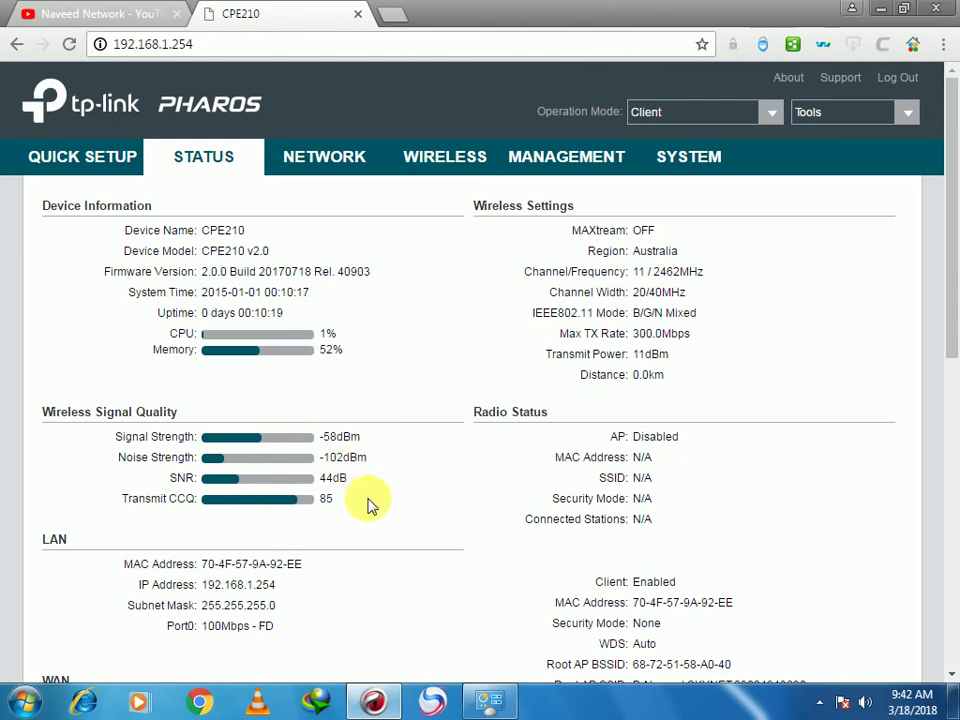
Open the Local Area Connection's properties from its status window
left_click(480, 706)
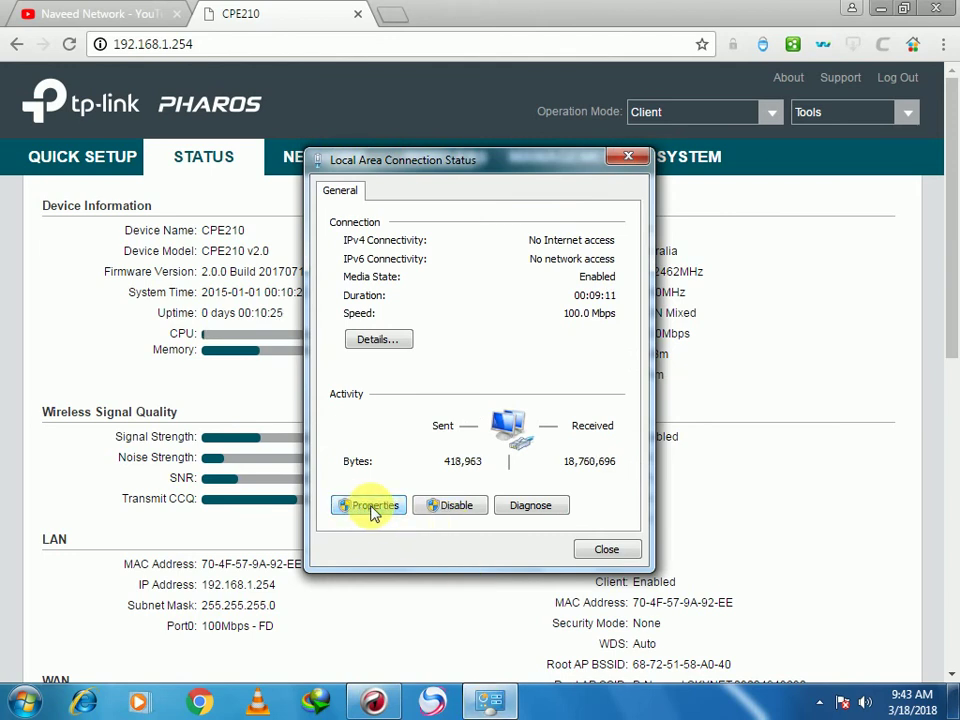
left_click(373, 509)
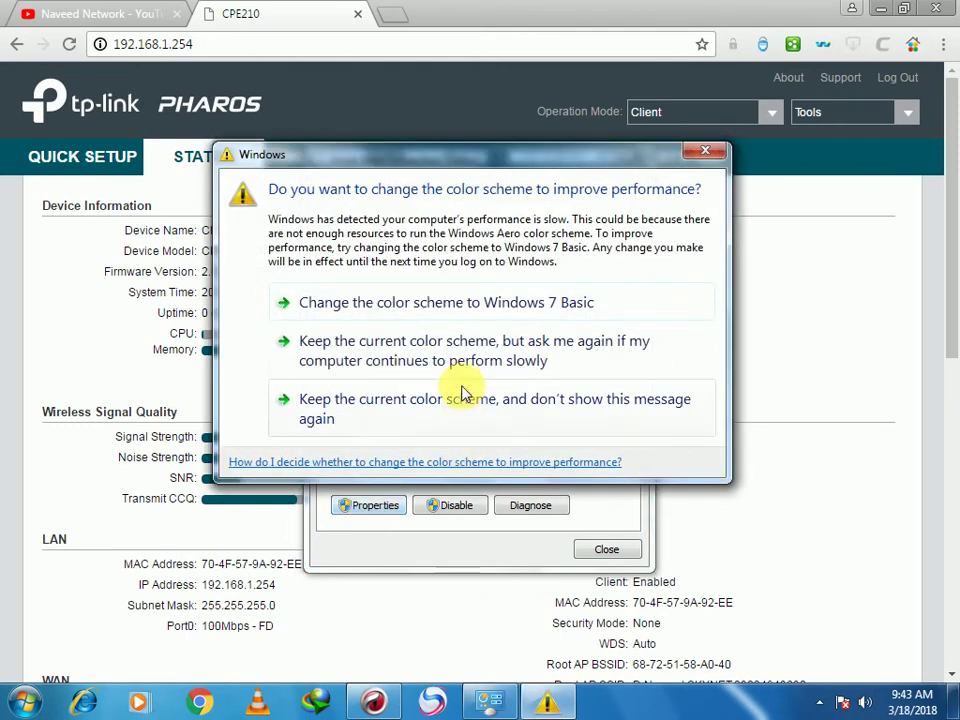
left_click(704, 153)
left_click(383, 506)
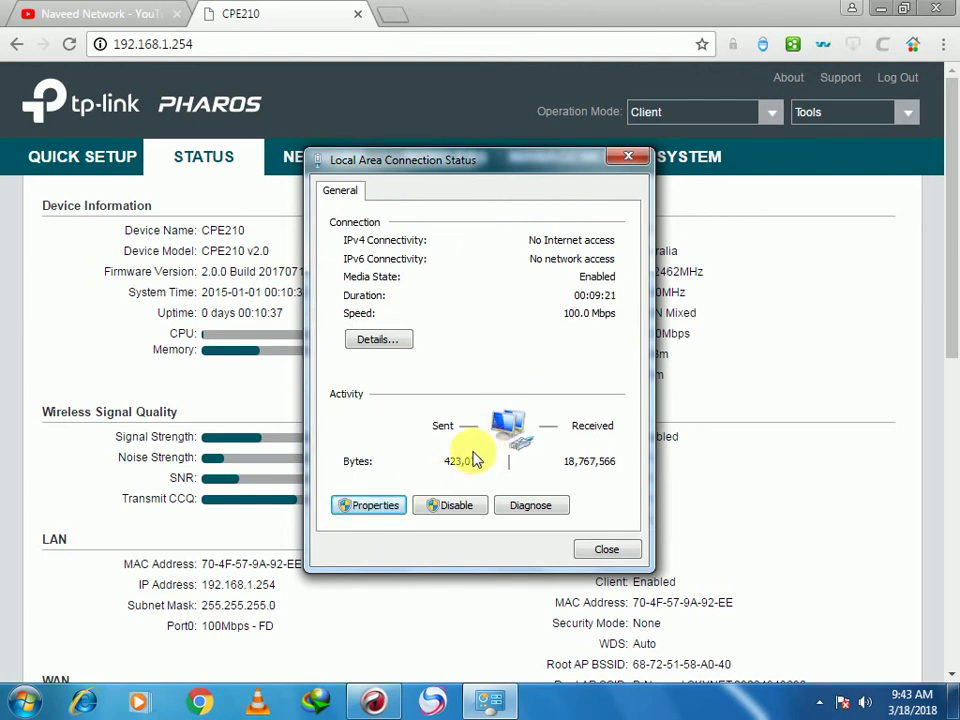
left_click(375, 508)
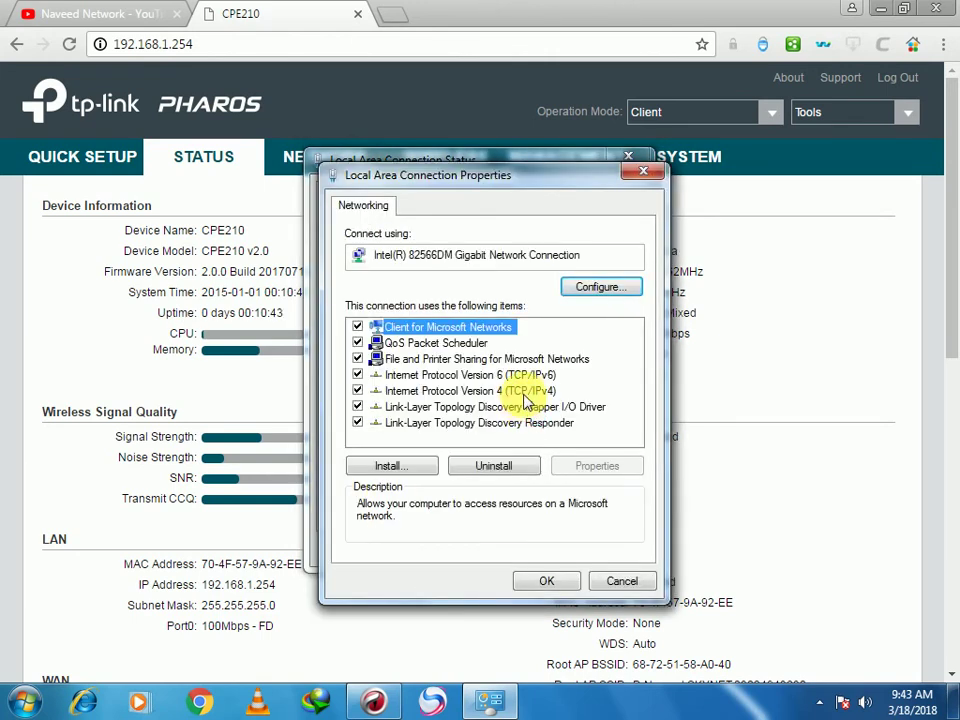
Set IPv4 to obtain IP and DNS server addresses automatically, closing all dialogs
double_click(527, 398)
left_click(470, 362)
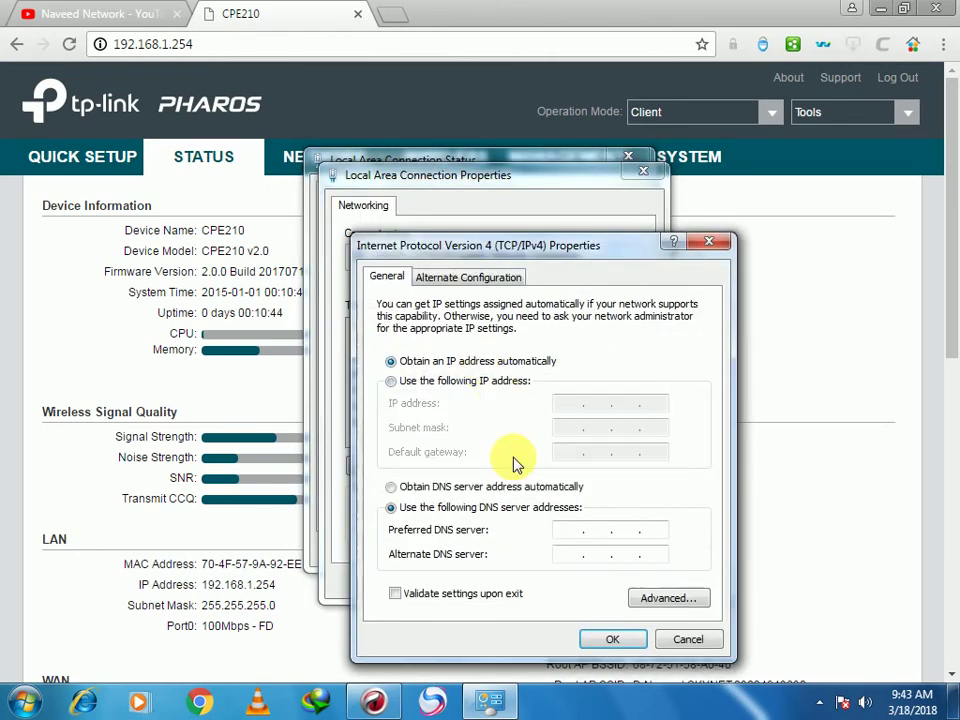
left_click(495, 487)
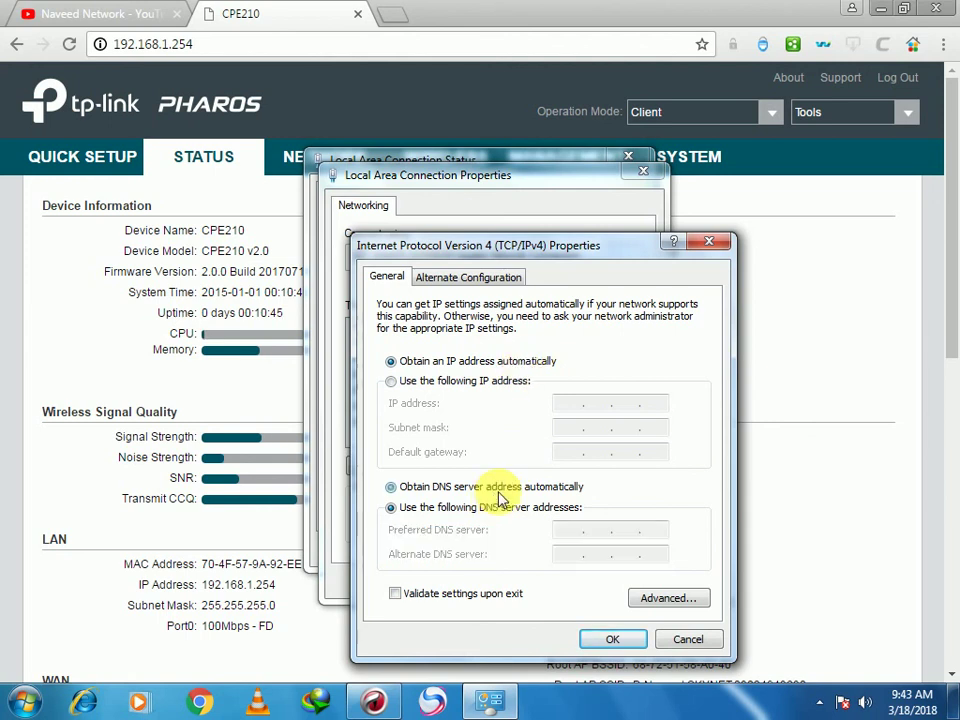
left_click(604, 640)
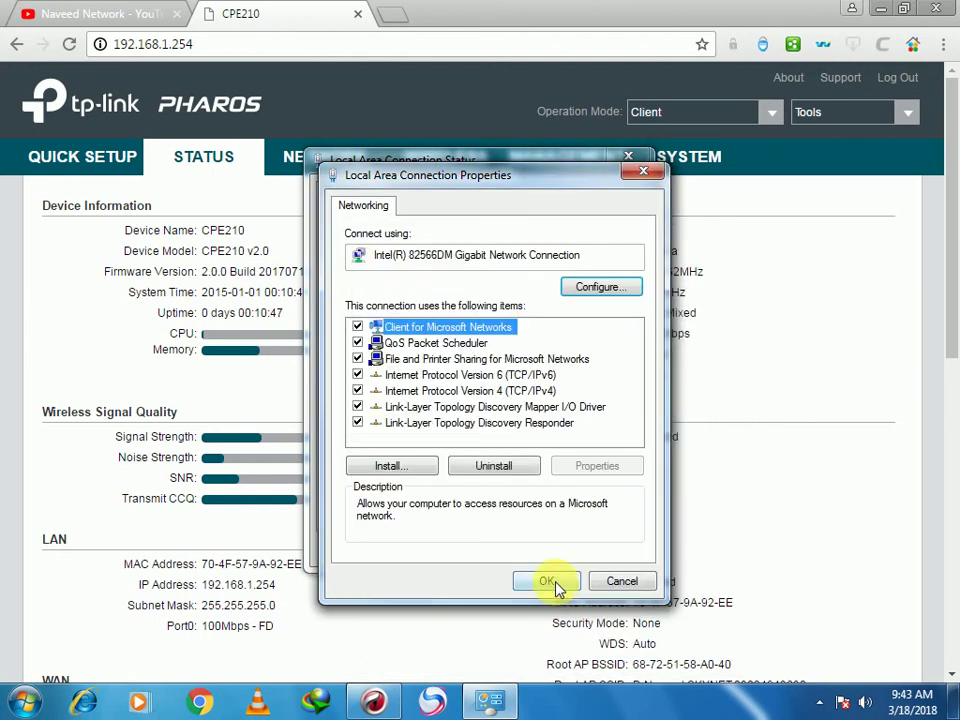
left_click(549, 584)
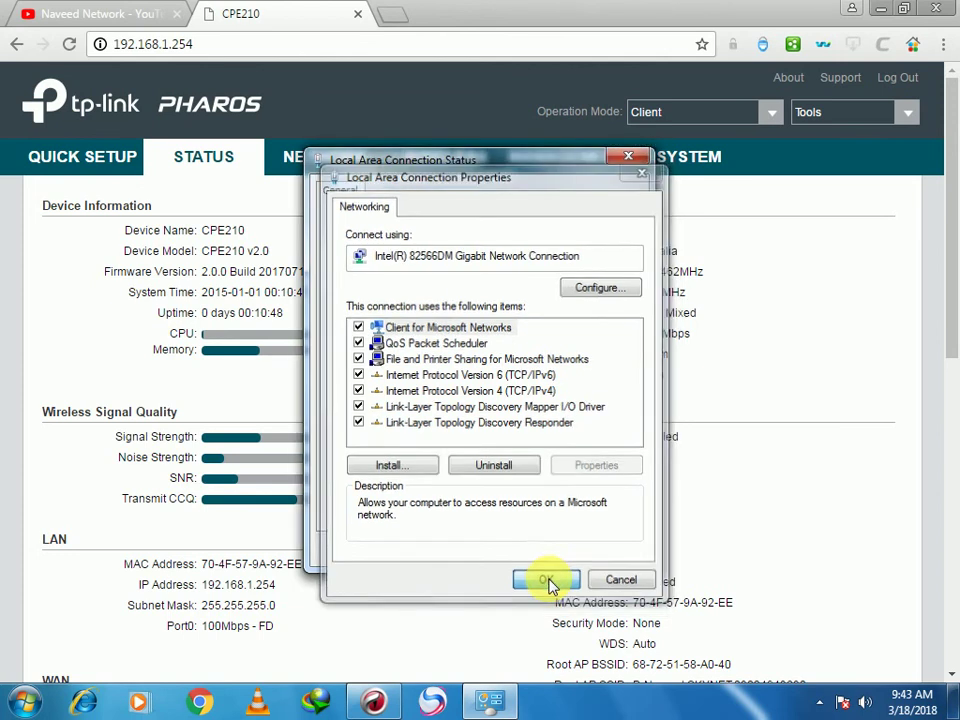
left_click(600, 552)
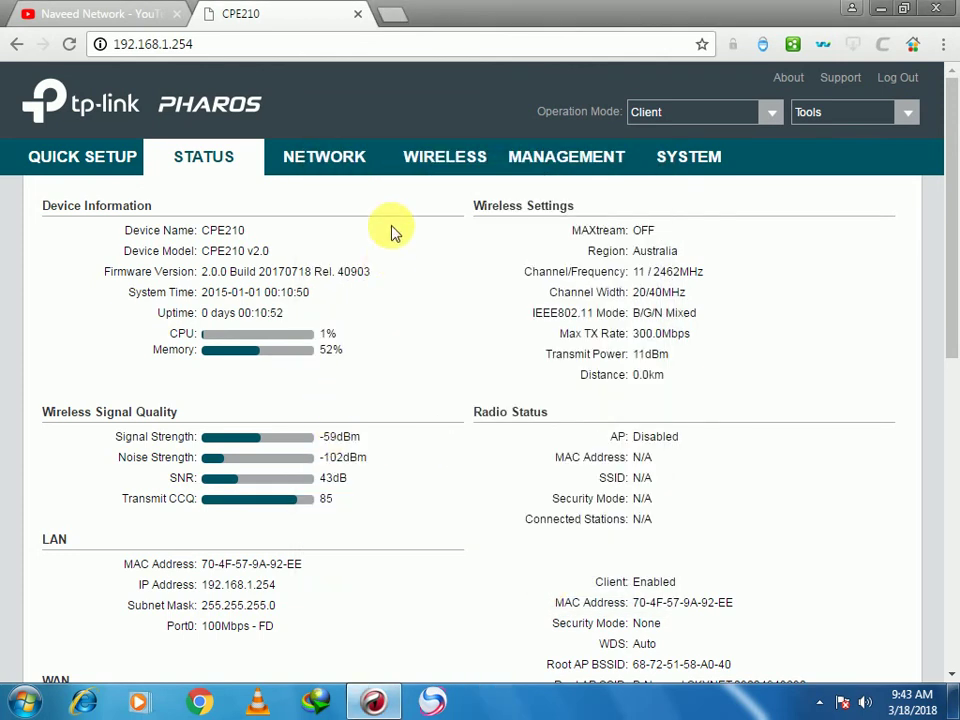
Load YouTube in a new Chrome tab to confirm internet access, then return to the CPE210 tab
left_click(391, 14)
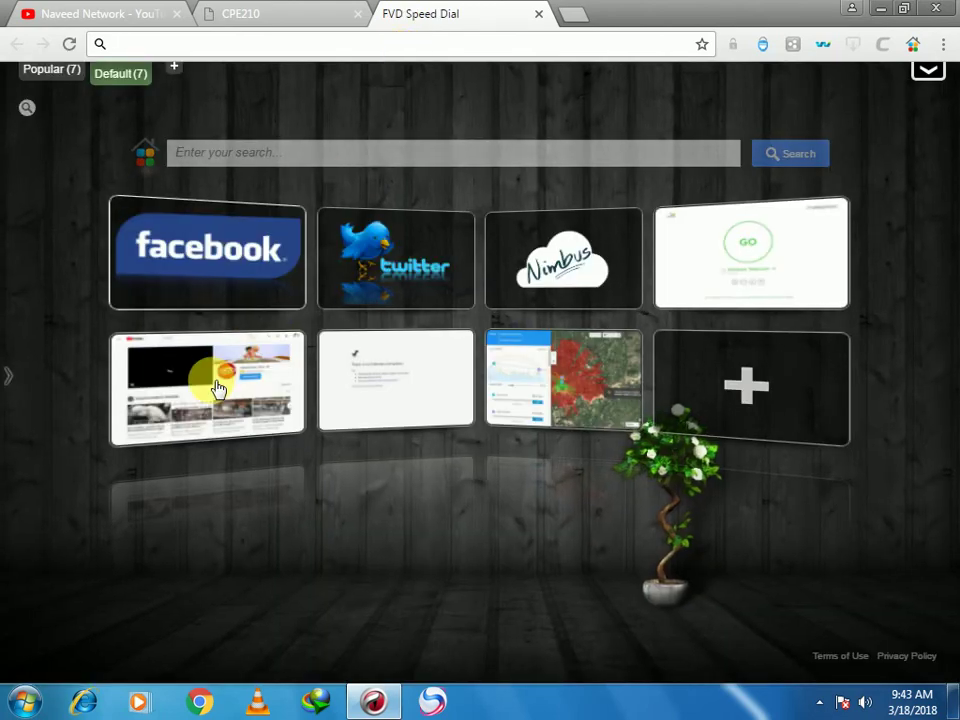
left_click(208, 350)
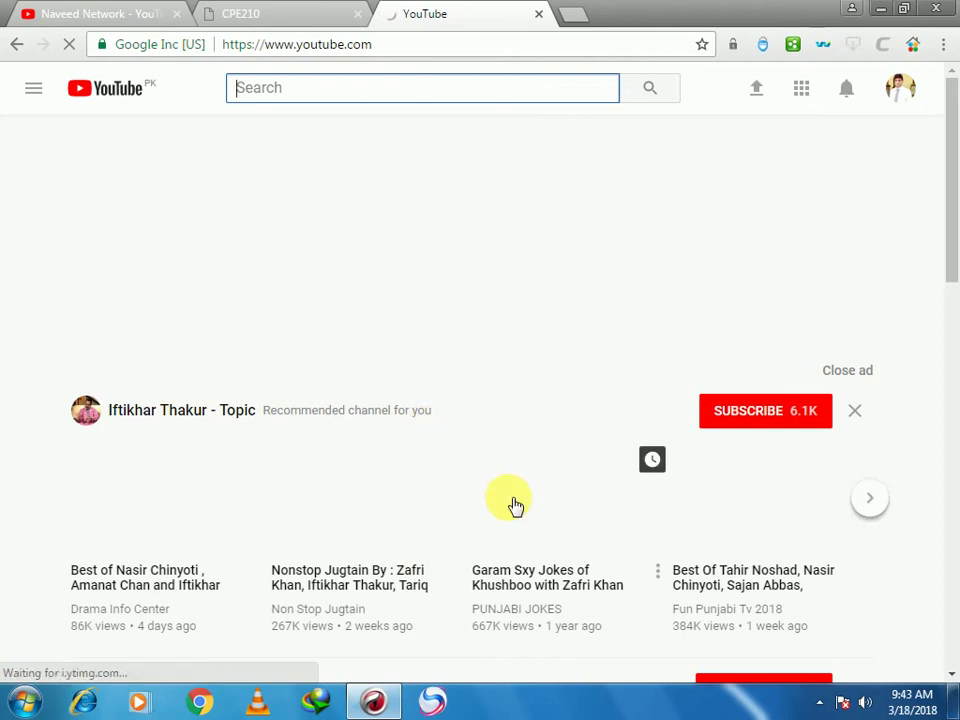
scroll(512, 500, "down", 2)
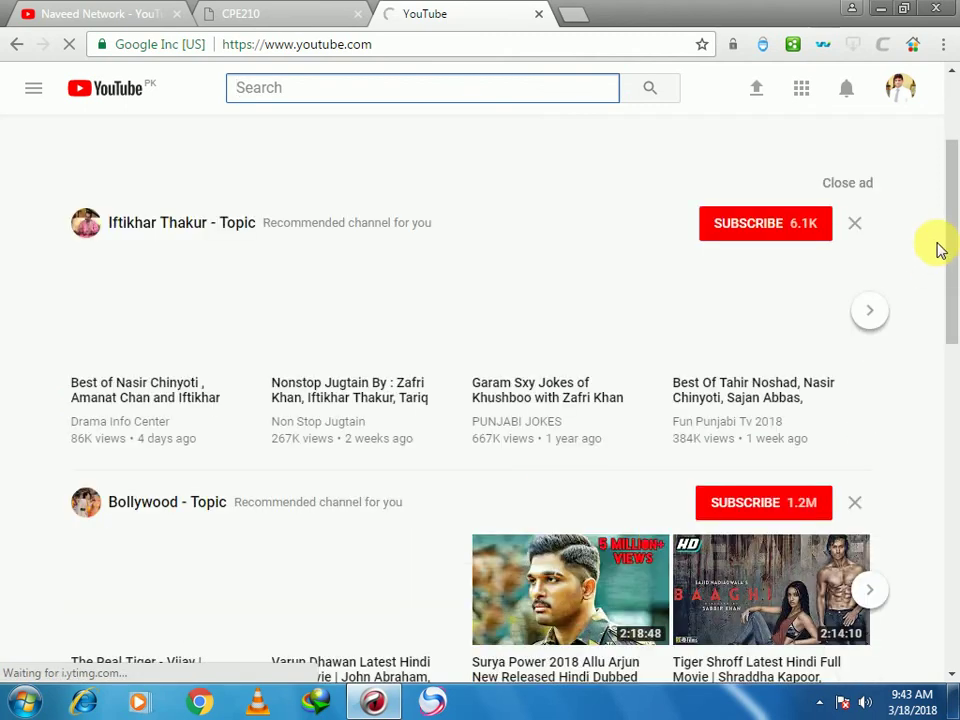
left_click_drag(949, 253, 955, 313)
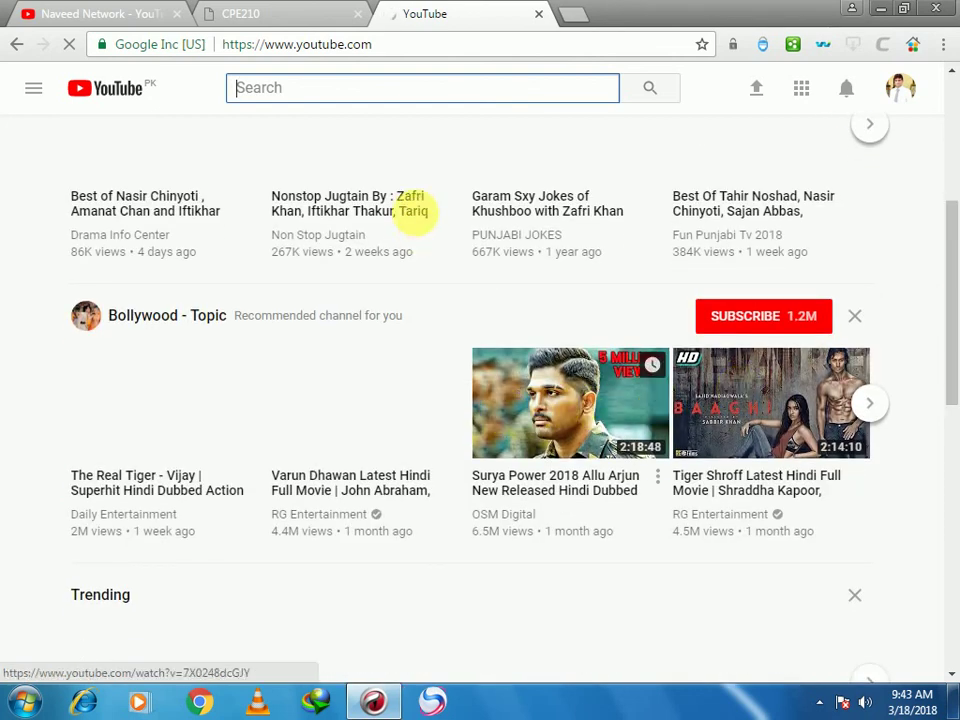
left_click(277, 20)
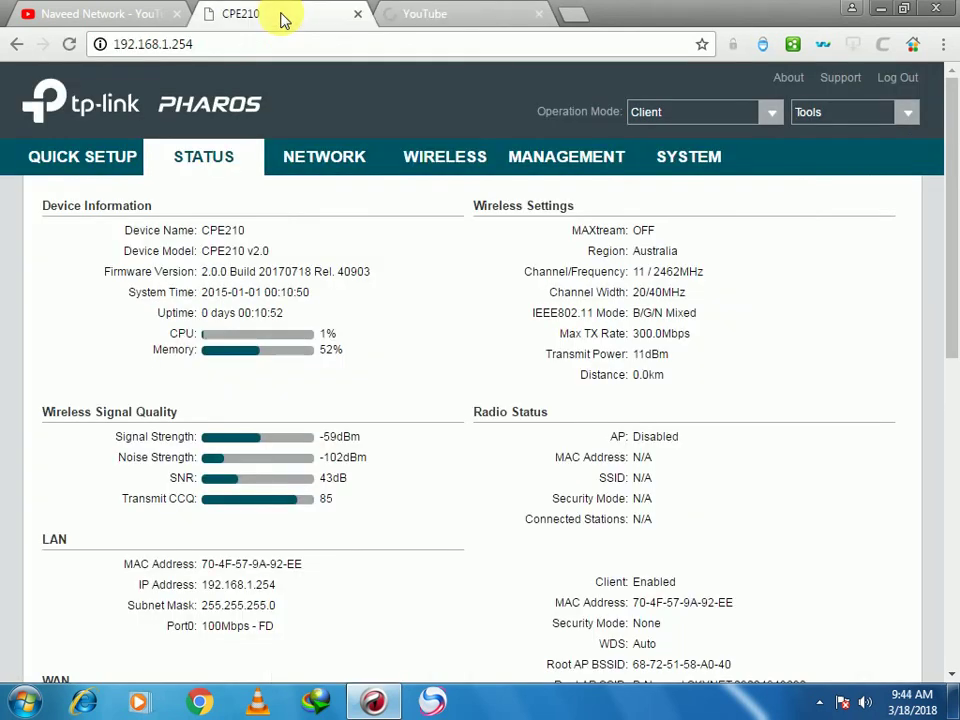